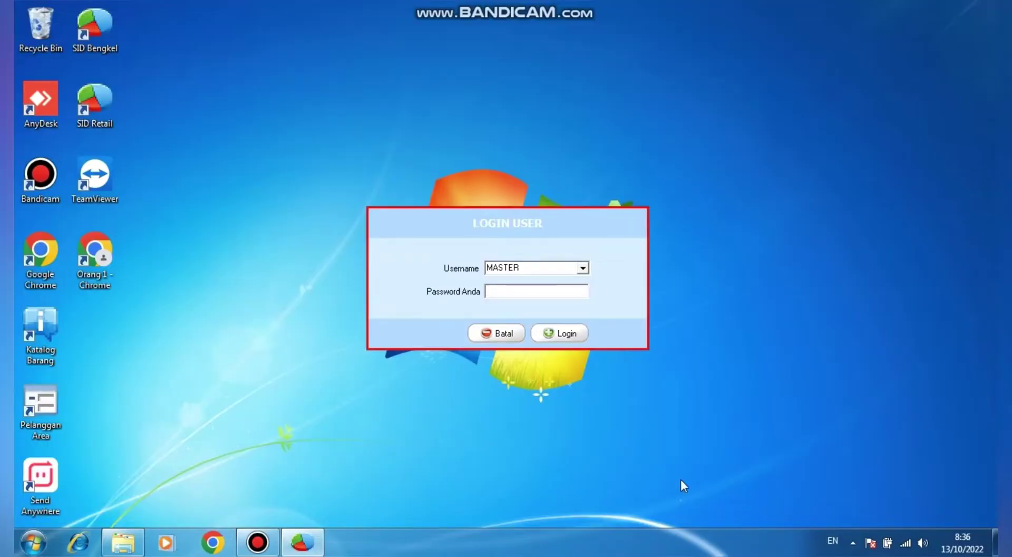
# Log in as MASTER, dismiss the warning, dashboard and activation forms, then open Data Pelanggan
pyautogui.click(562, 341)
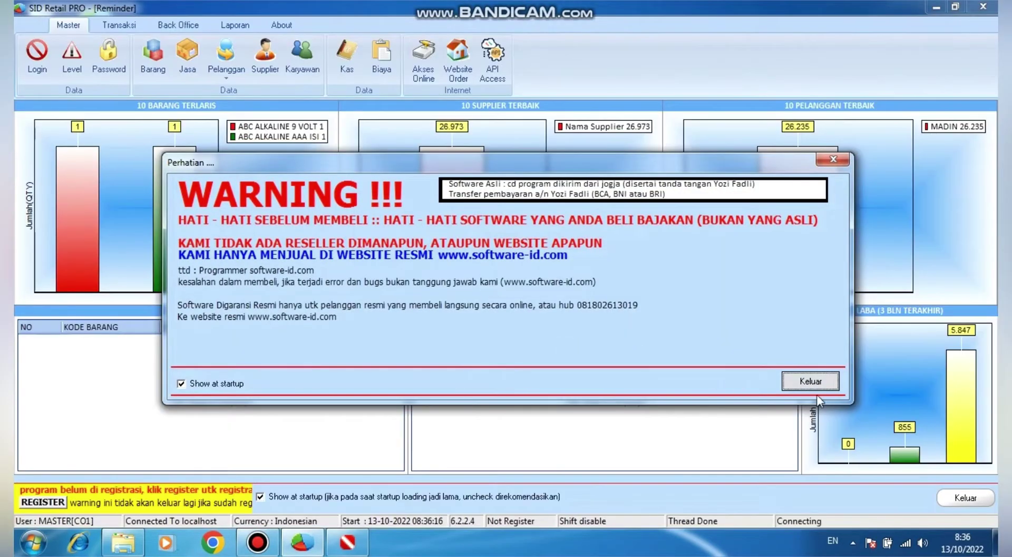
pyautogui.click(806, 381)
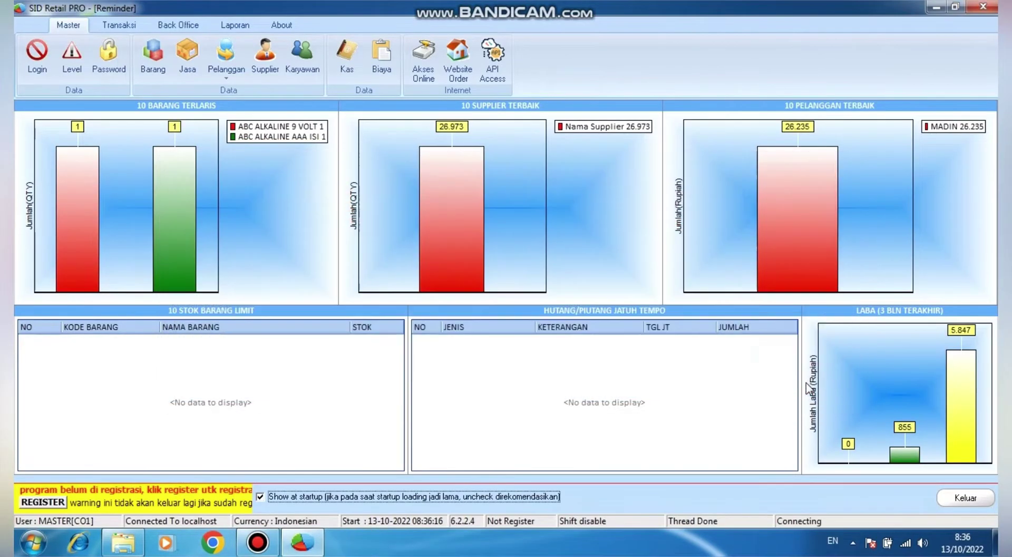
pyautogui.click(965, 501)
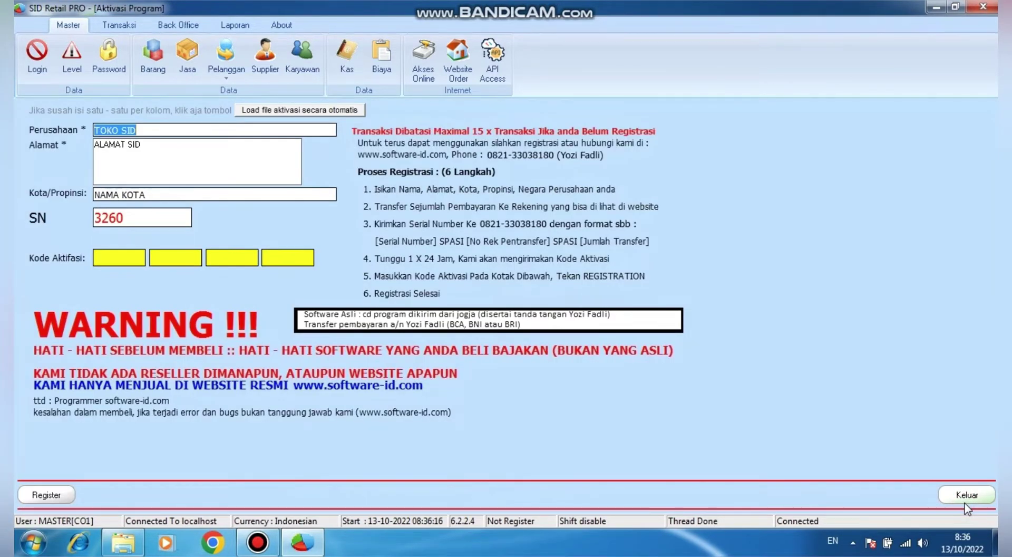
pyautogui.click(967, 495)
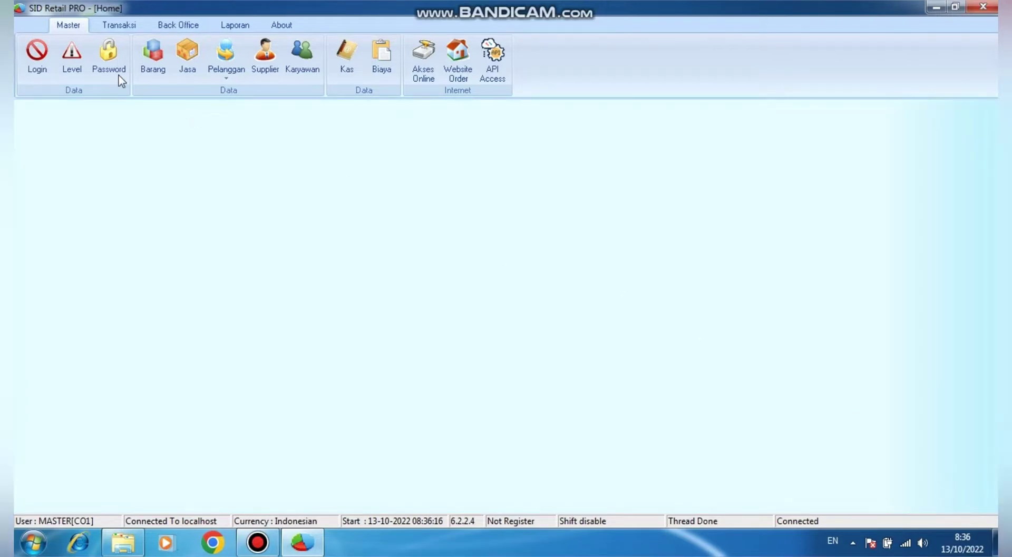
pyautogui.click(222, 80)
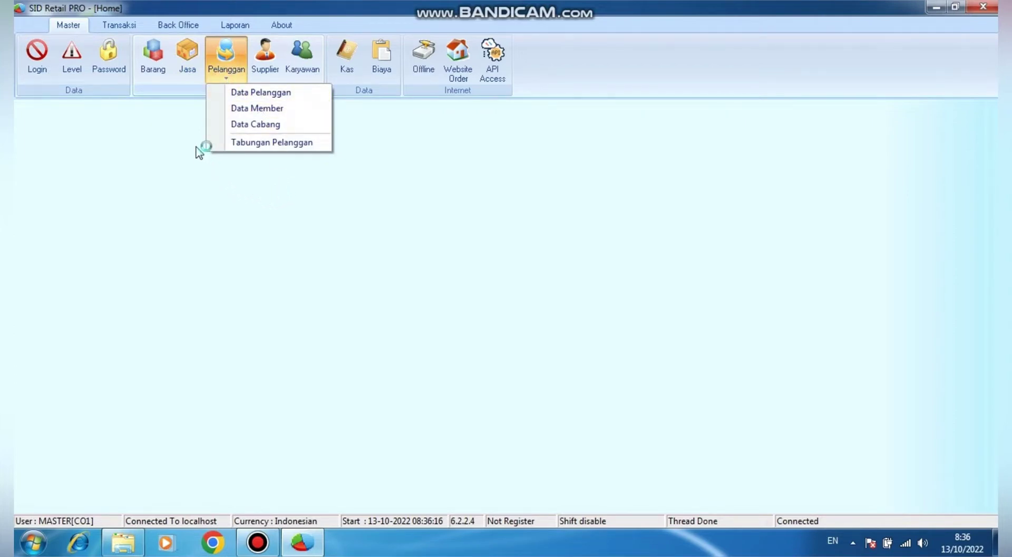
pyautogui.click(271, 95)
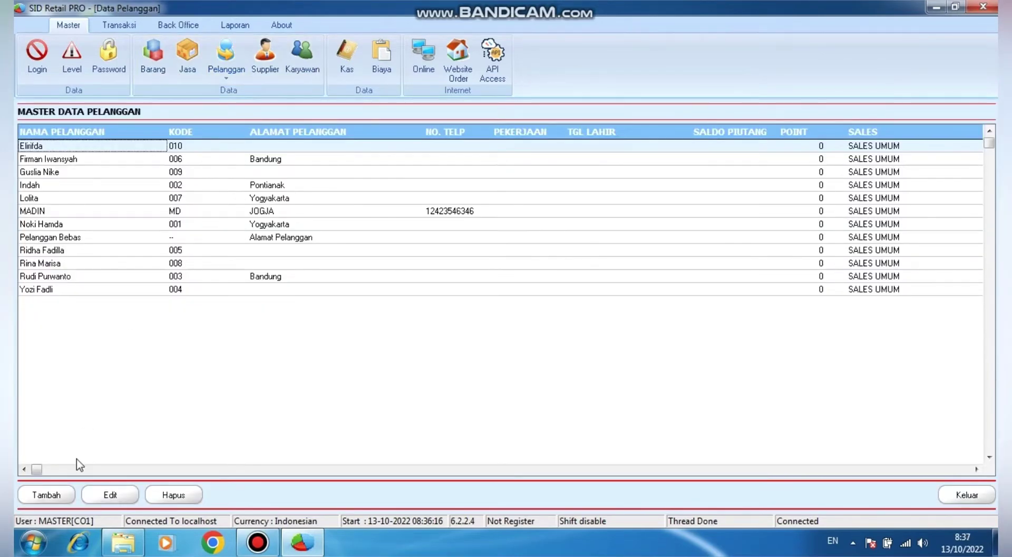
# Add a new customer record with its code, name, address and phone number, and save it
pyautogui.click(47, 495)
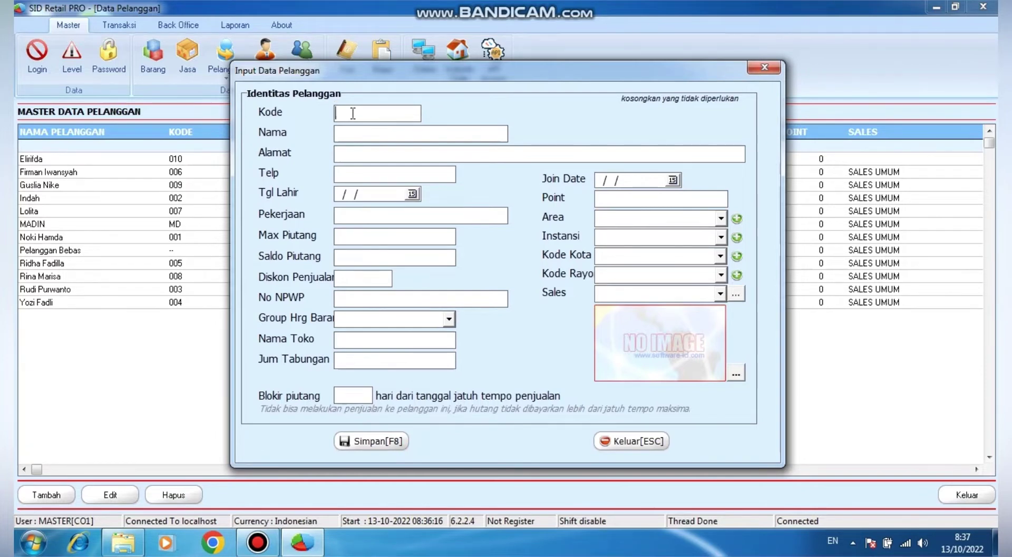
pyautogui.write('BD')
pyautogui.click(363, 136)
pyautogui.write('BUDI')
pyautogui.click(374, 153)
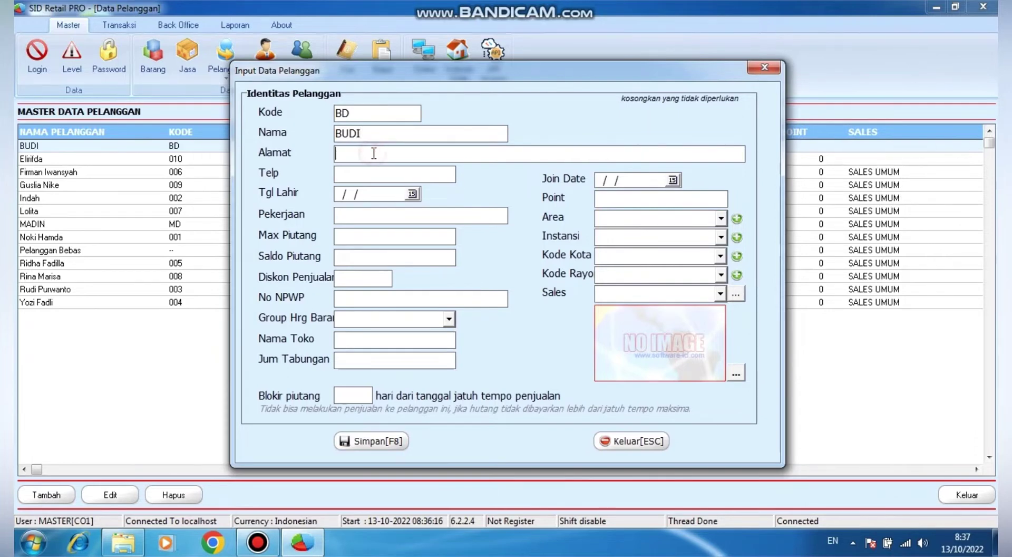
pyautogui.write('JAKARTA')
pyautogui.click(378, 175)
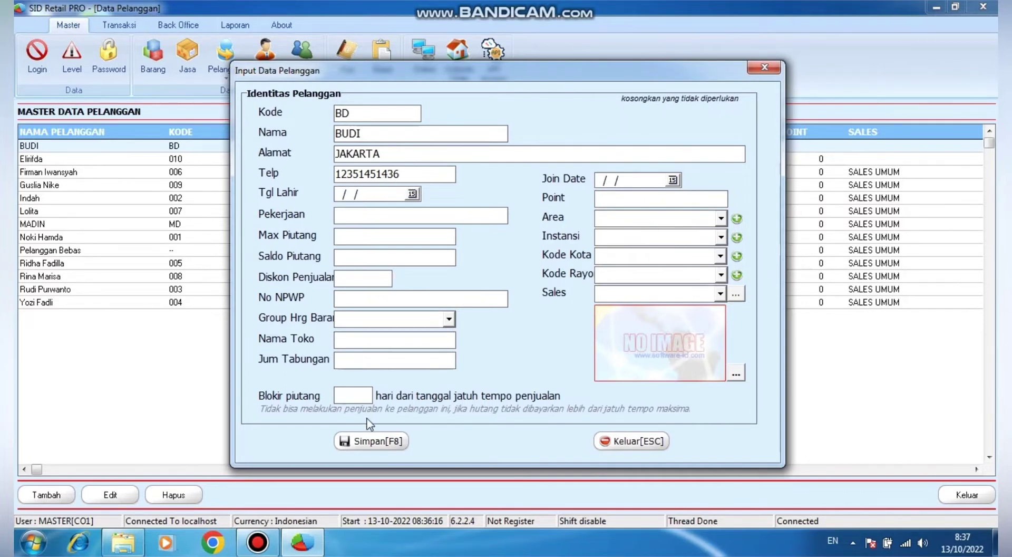
pyautogui.click(369, 445)
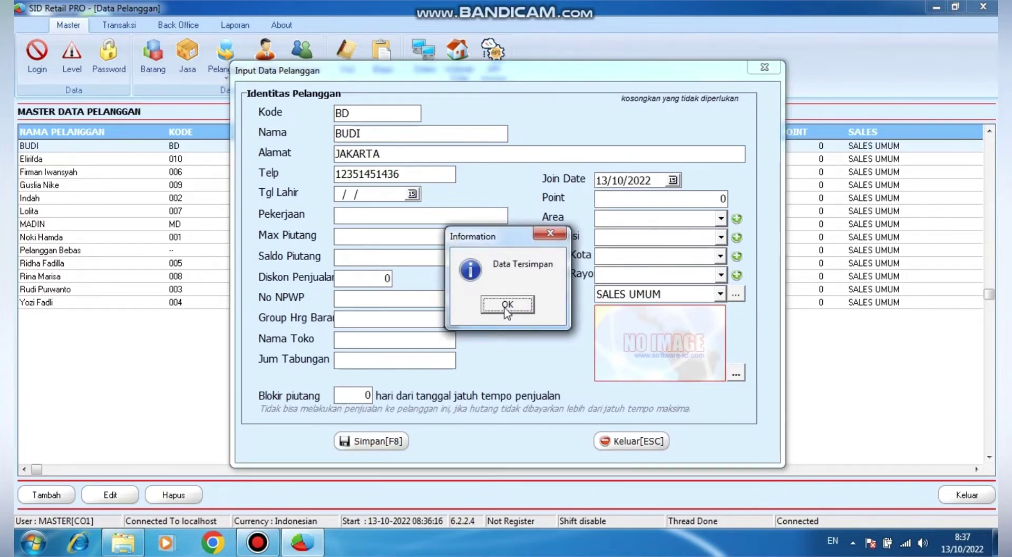
pyautogui.click(506, 304)
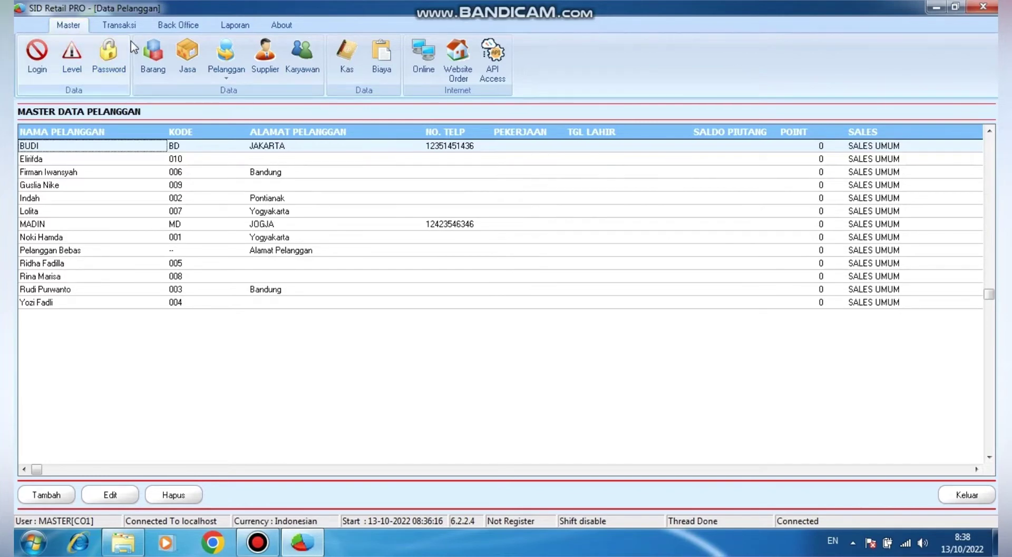
# Start a new Tabungan Pelanggan transaction for the newly added customer
pyautogui.click(227, 79)
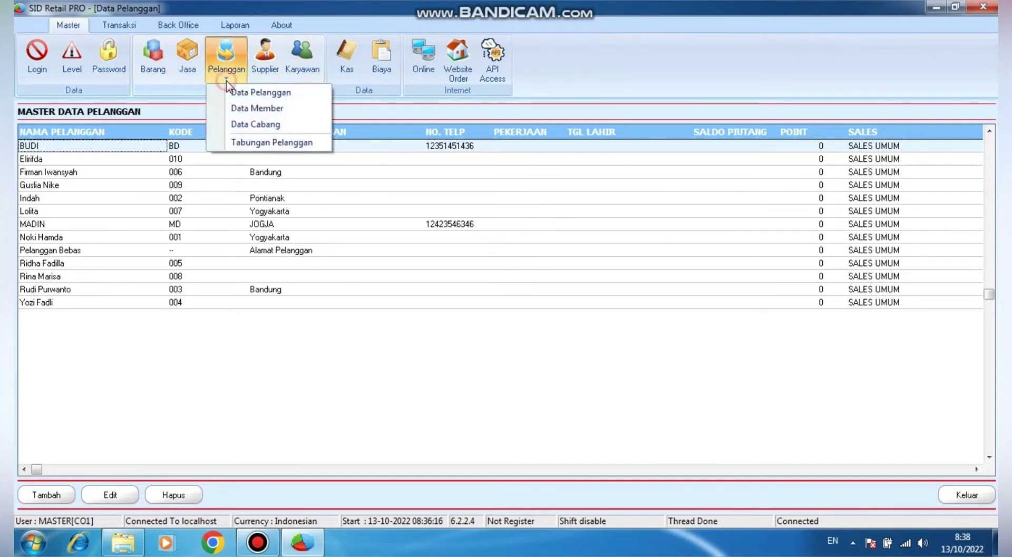
pyautogui.click(275, 142)
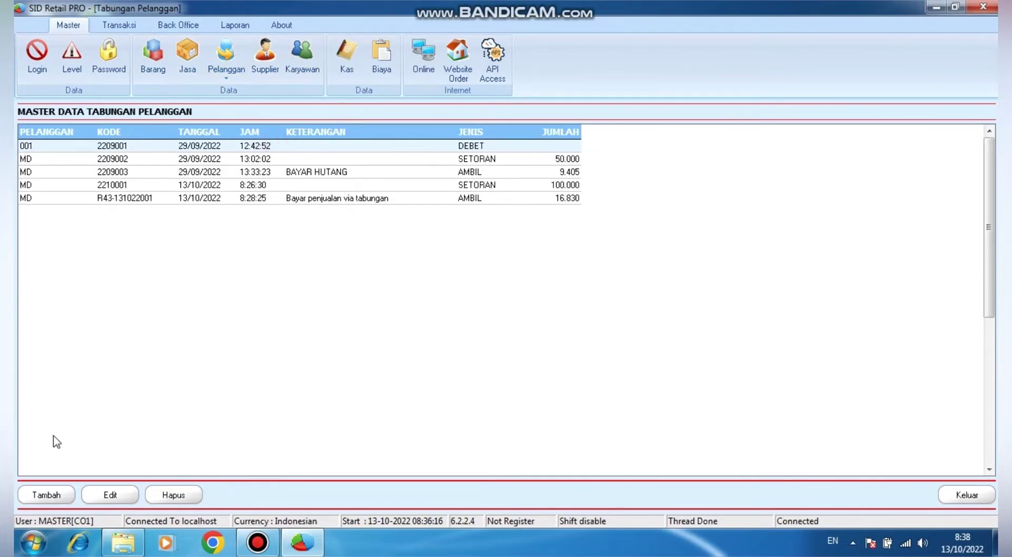
pyautogui.click(43, 496)
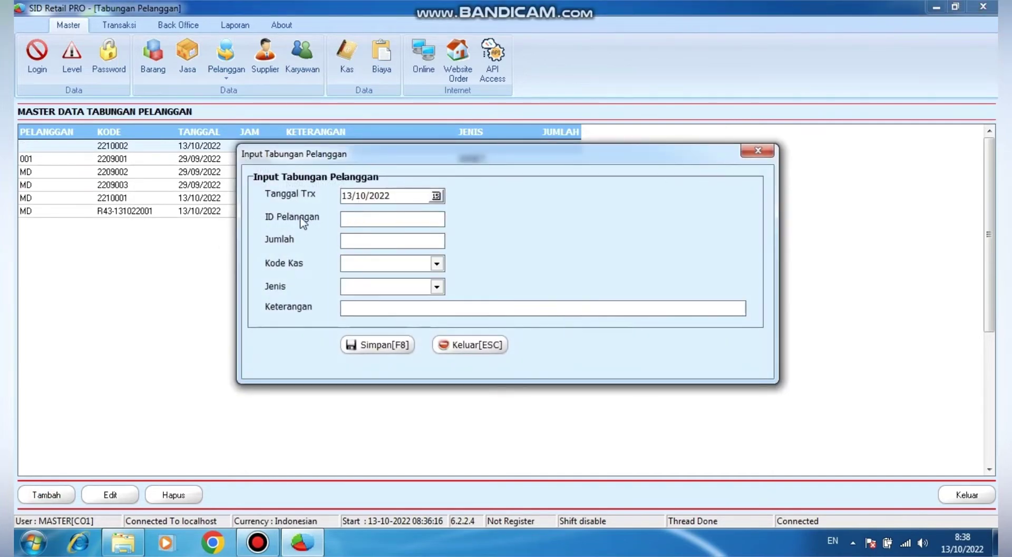
pyautogui.click(361, 218)
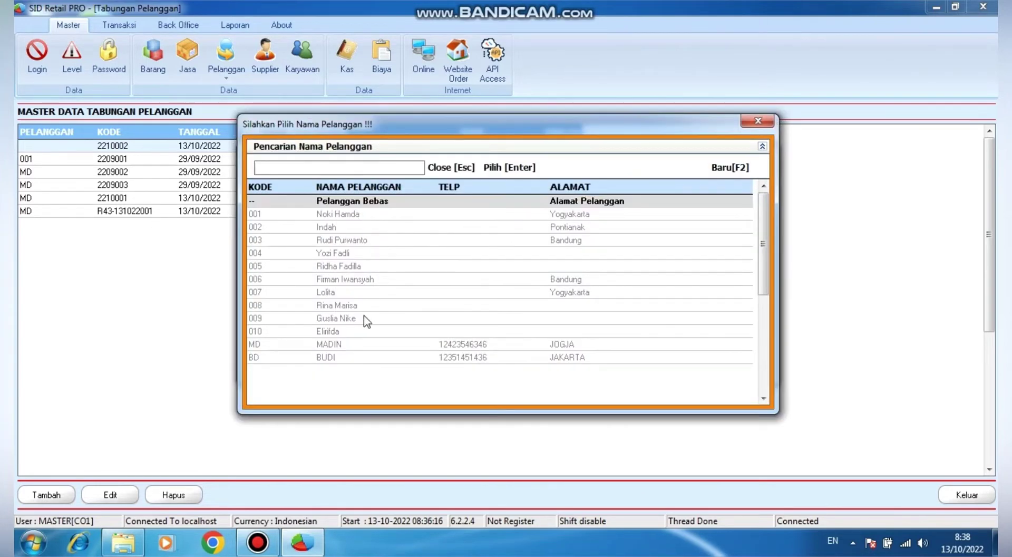
pyautogui.doubleClick(354, 359)
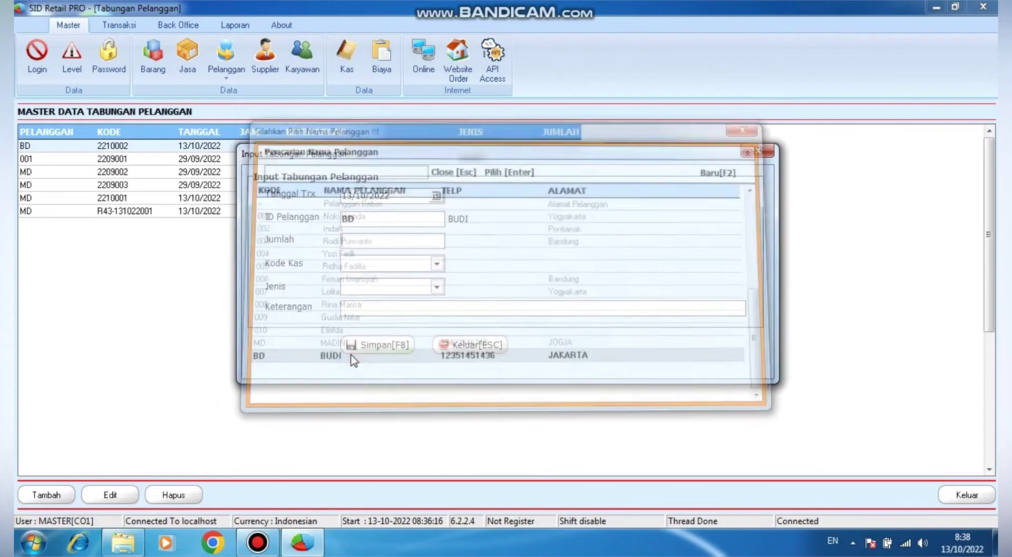
# Enter a 100000 SETORAN deposit through cash account KT and save it
pyautogui.click(369, 241)
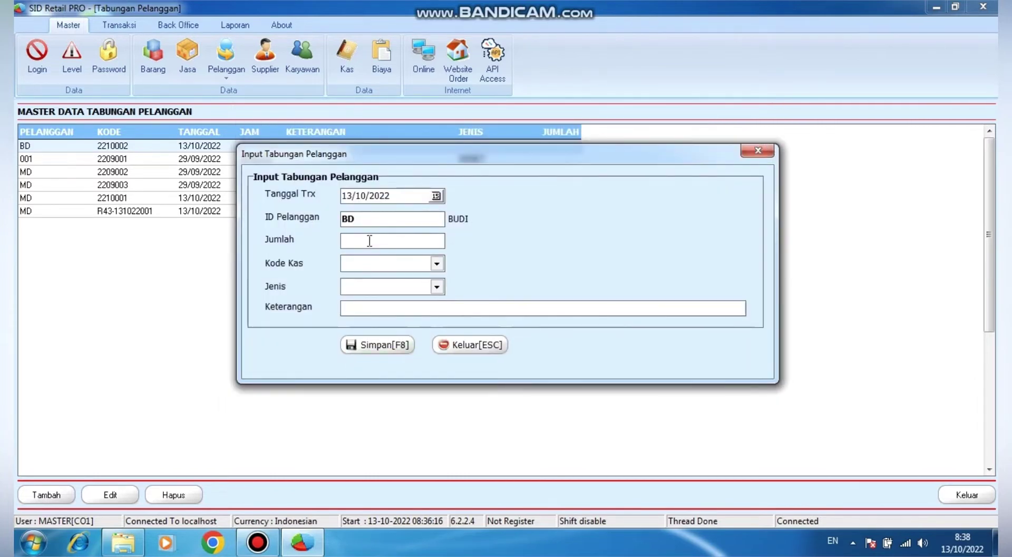
pyautogui.write('100000')
pyautogui.click(436, 265)
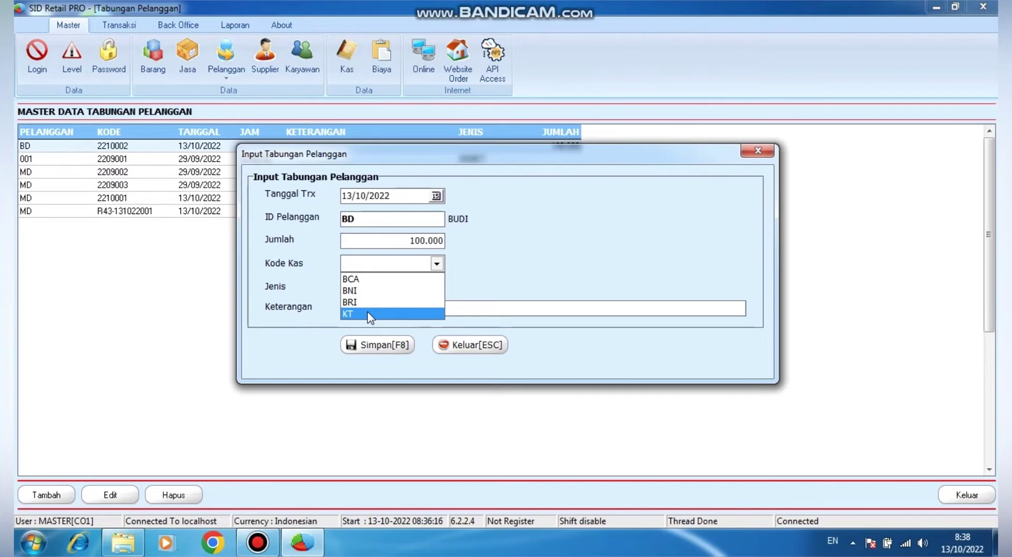
pyautogui.click(368, 312)
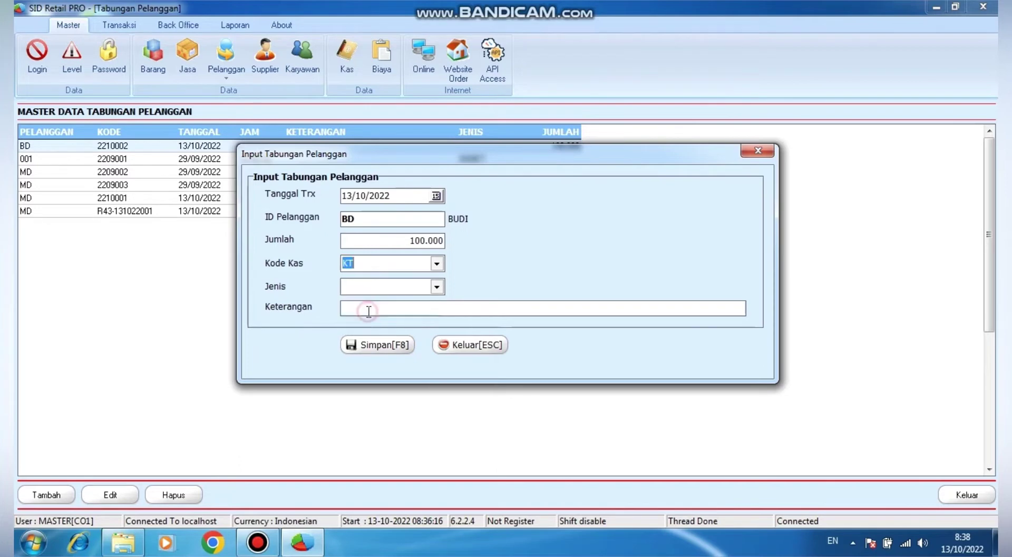
pyautogui.click(436, 286)
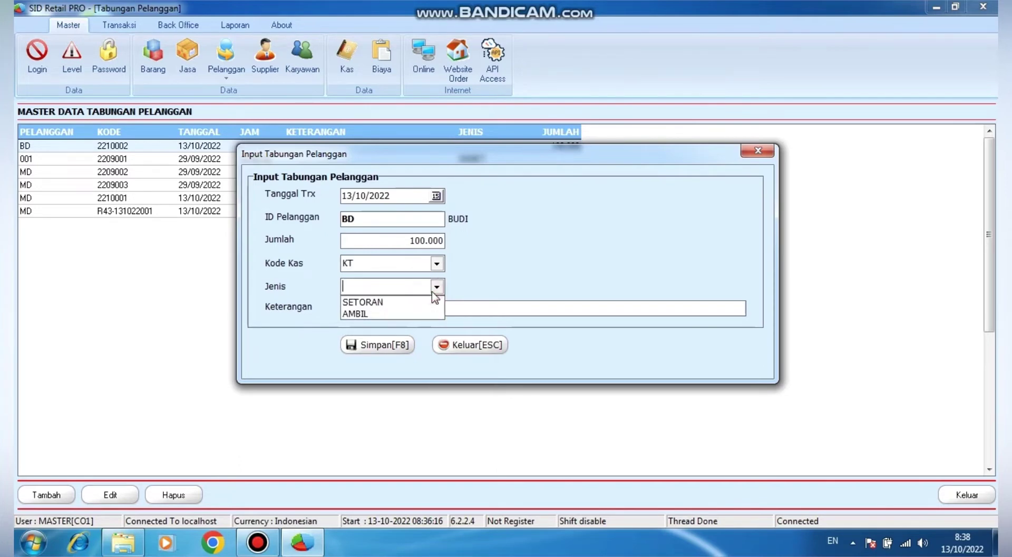
pyautogui.click(380, 303)
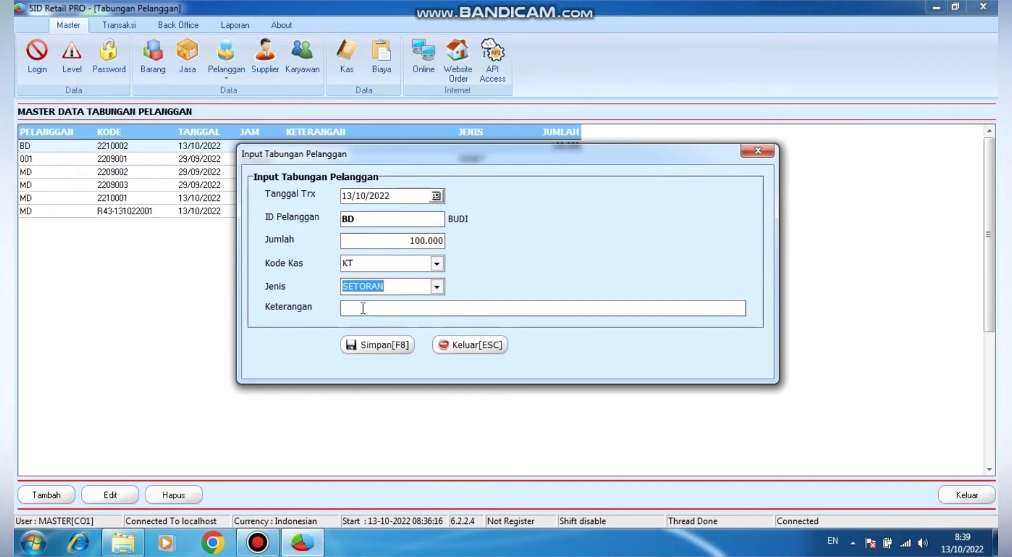
pyautogui.click(372, 346)
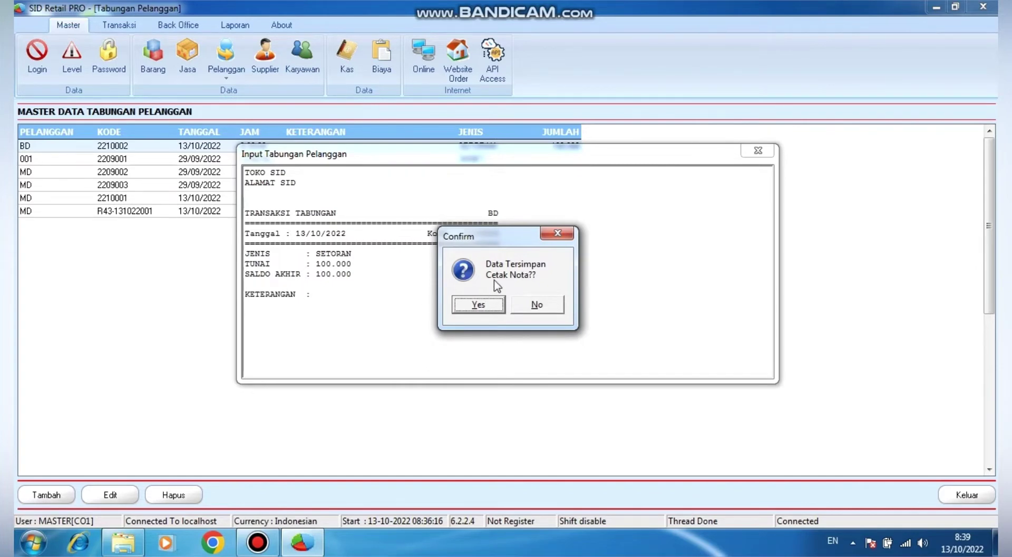
# Decline the receipt print, then close the savings list and customer master list
pyautogui.click(542, 303)
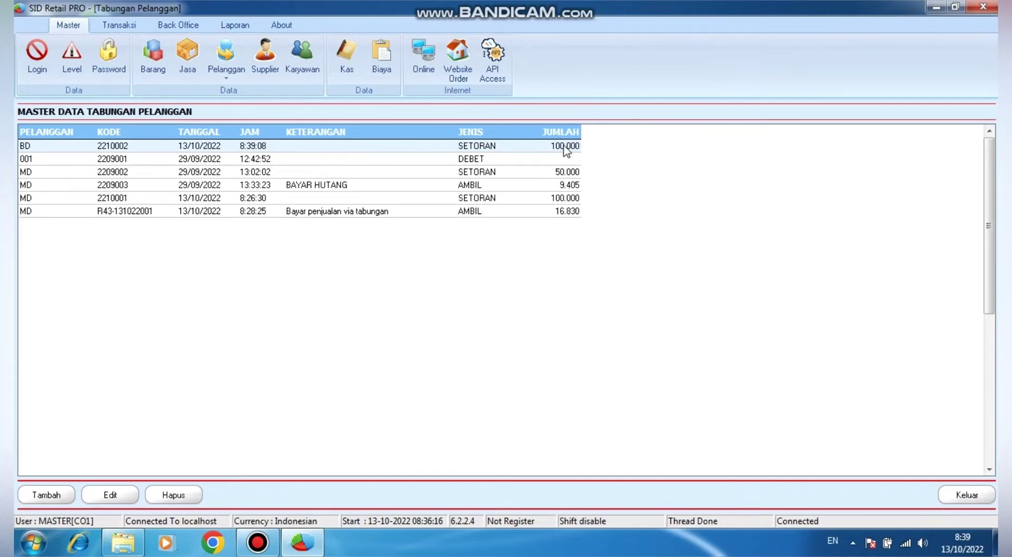
pyautogui.click(964, 493)
pyautogui.click(964, 494)
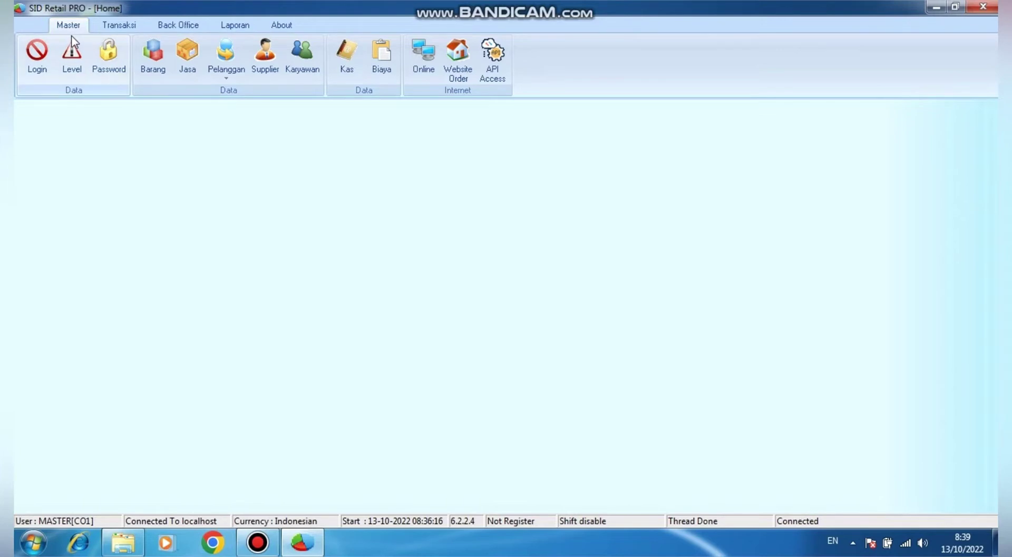
# Open the Penjualan Toko transaction list and start a new shop sale
pyautogui.click(122, 31)
pyautogui.click(69, 82)
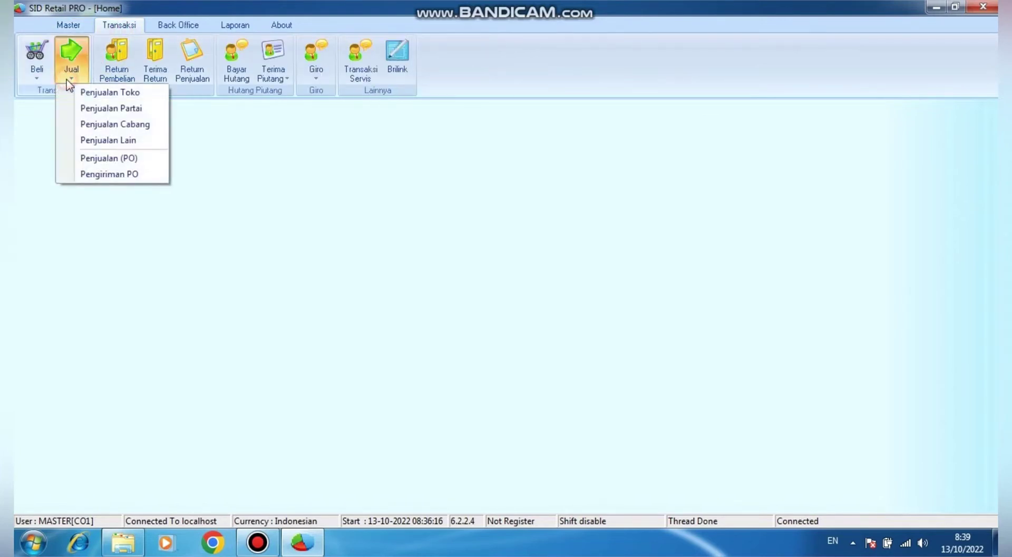
pyautogui.click(108, 93)
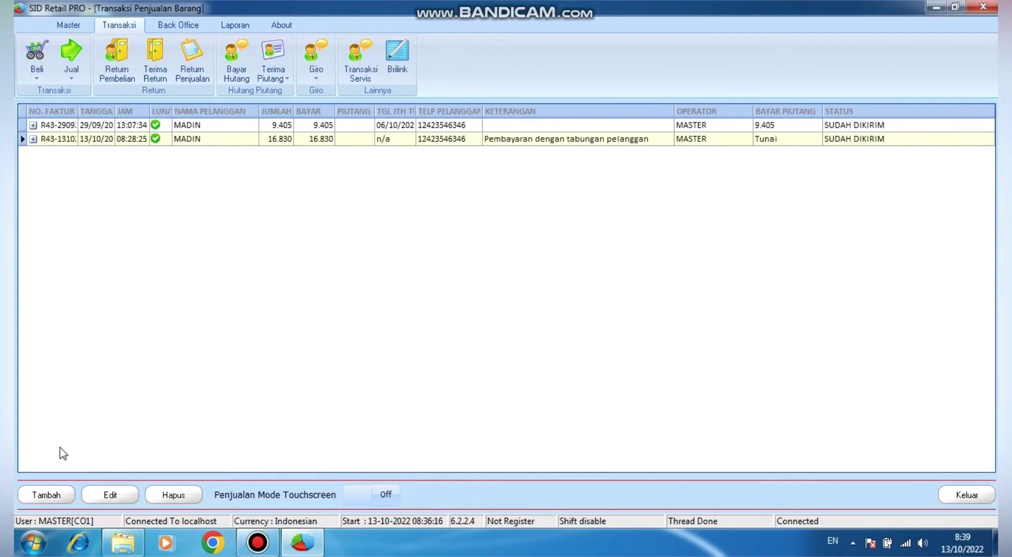
pyautogui.click(46, 494)
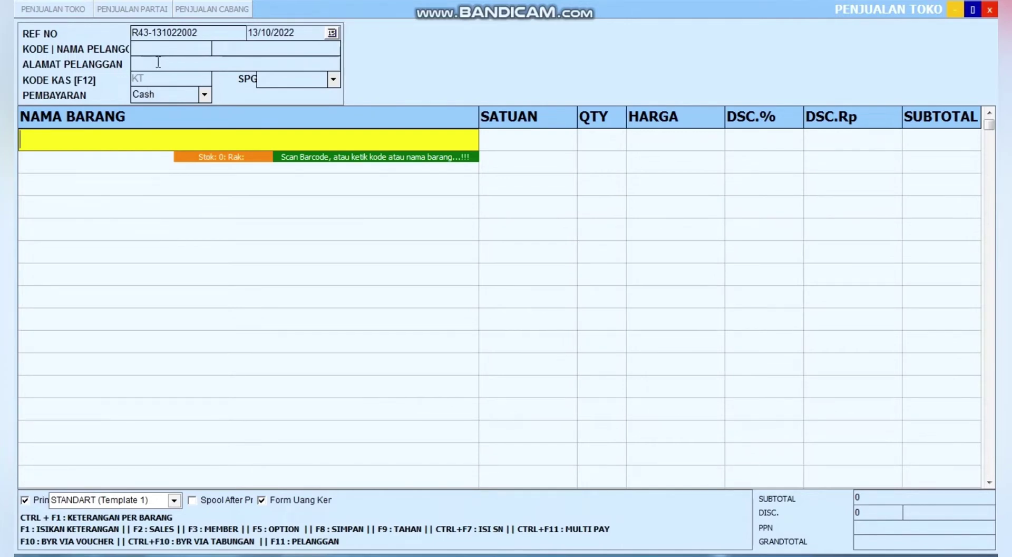
# Pick the new customer as buyer via the F11 lookup and bring up the item list
pyautogui.click(160, 48)
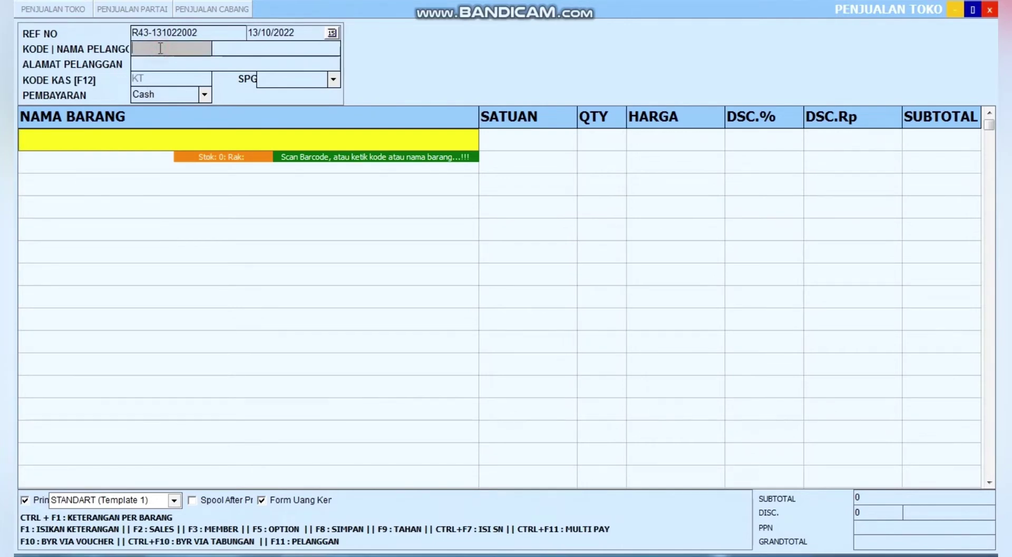
pyautogui.press('F11')
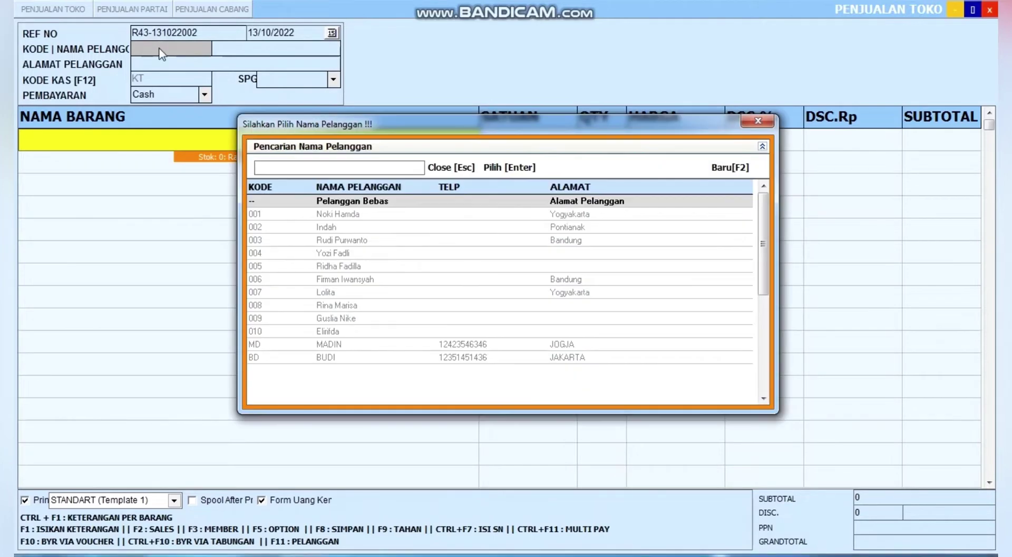
pyautogui.doubleClick(359, 359)
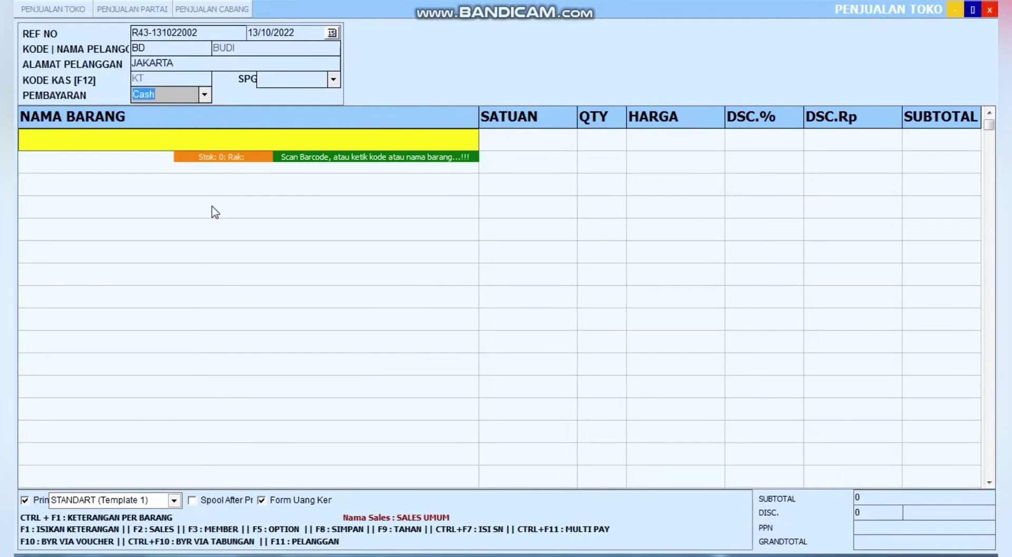
pyautogui.click(148, 141)
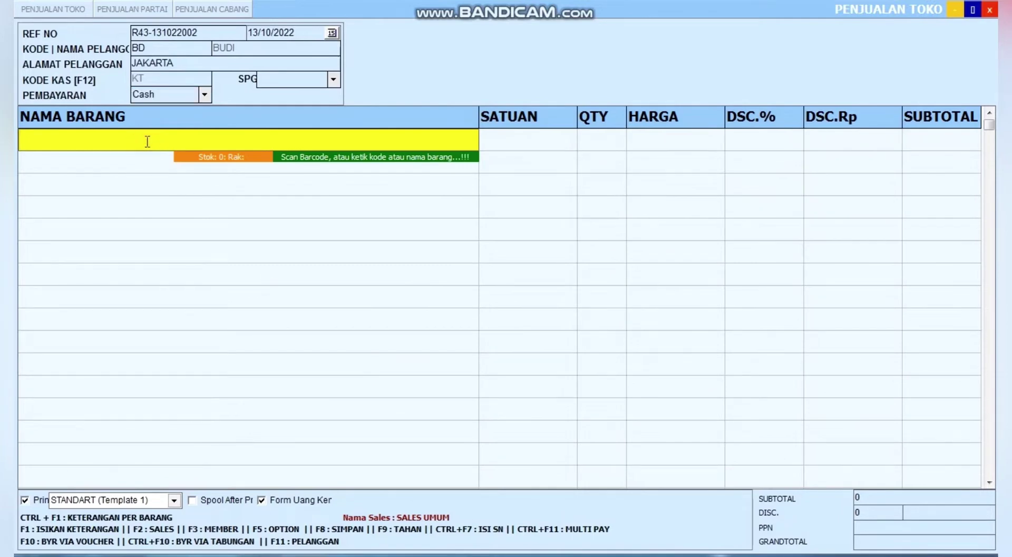
pyautogui.press('Return')
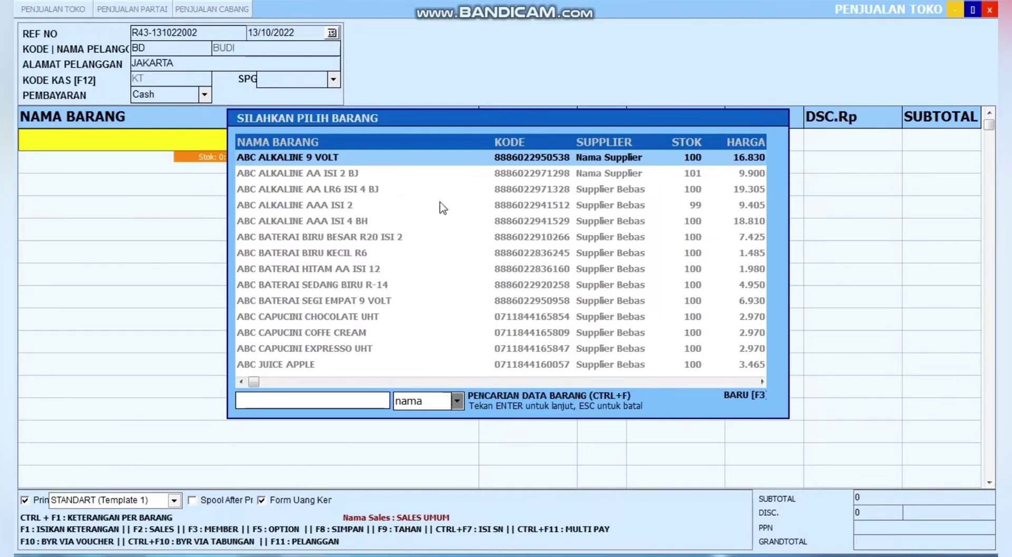
# Add one ABC ALKALINE AA ISI 2 BJ at 9.900 to the sale
pyautogui.doubleClick(362, 174)
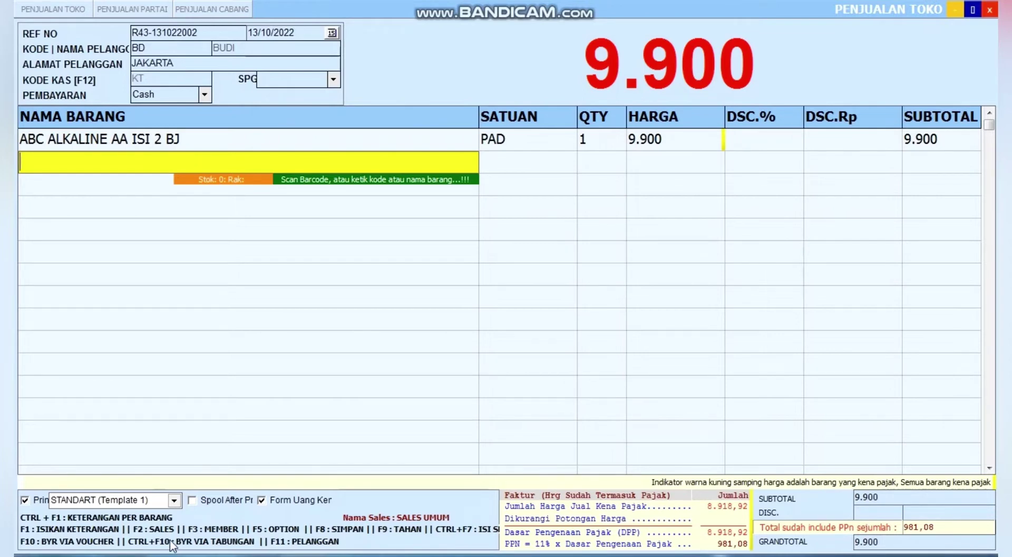
# Pay the 9.900 sale from the customer's savings with Ctrl+F10, skipping the receipt print
pyautogui.hotkey('ctrl', 'F10')
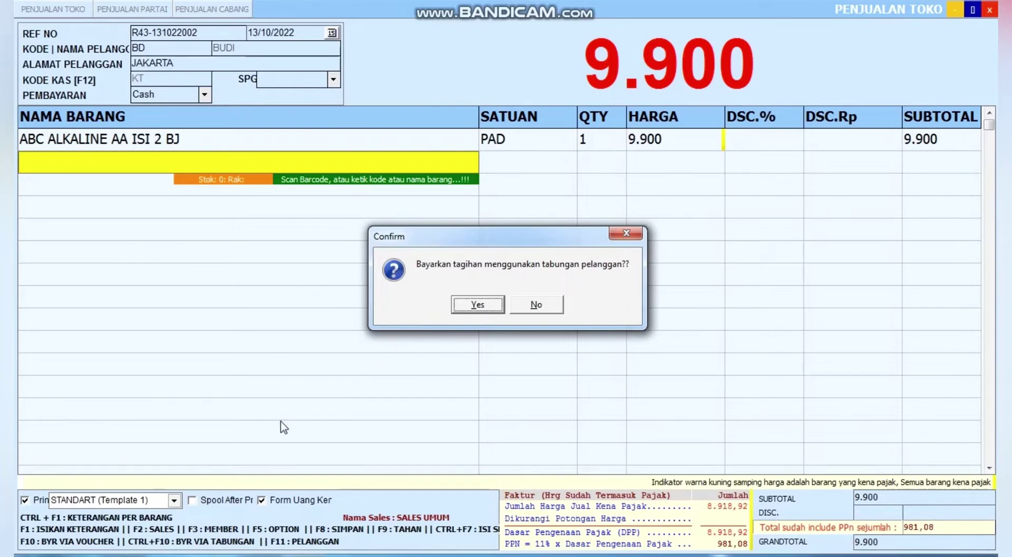
pyautogui.click(478, 300)
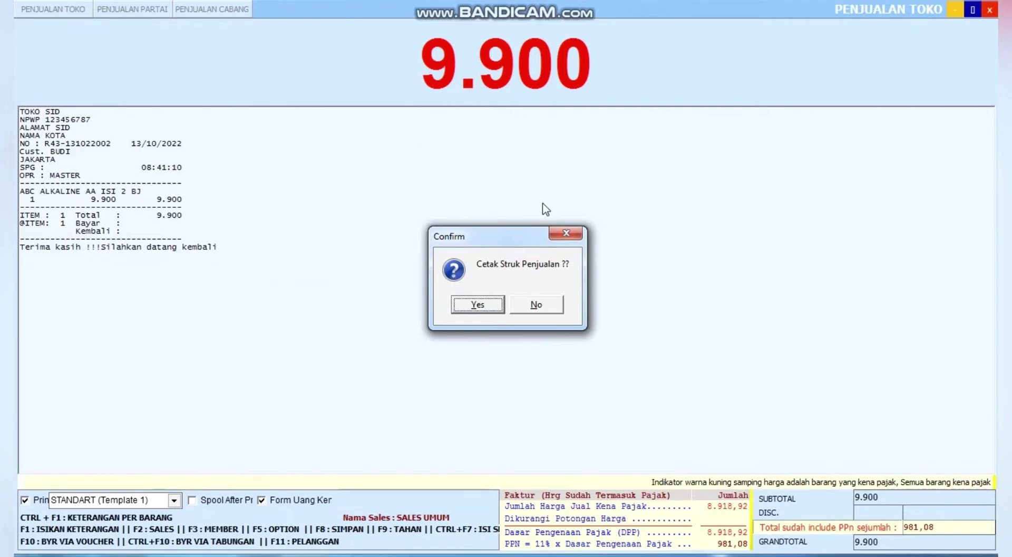
pyautogui.click(534, 306)
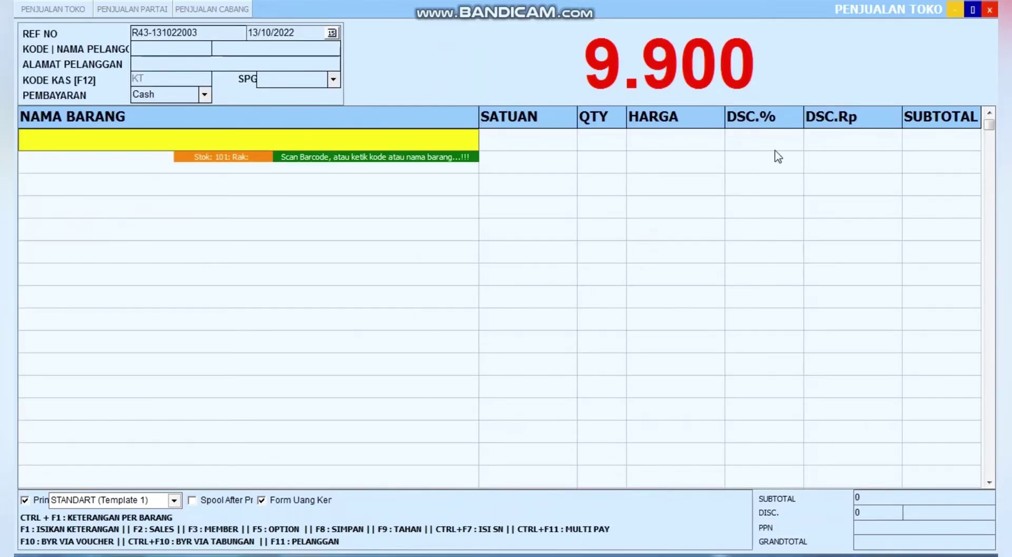
# Close the sale form and open Tabungan Pelanggan from the Master menu
pyautogui.click(991, 10)
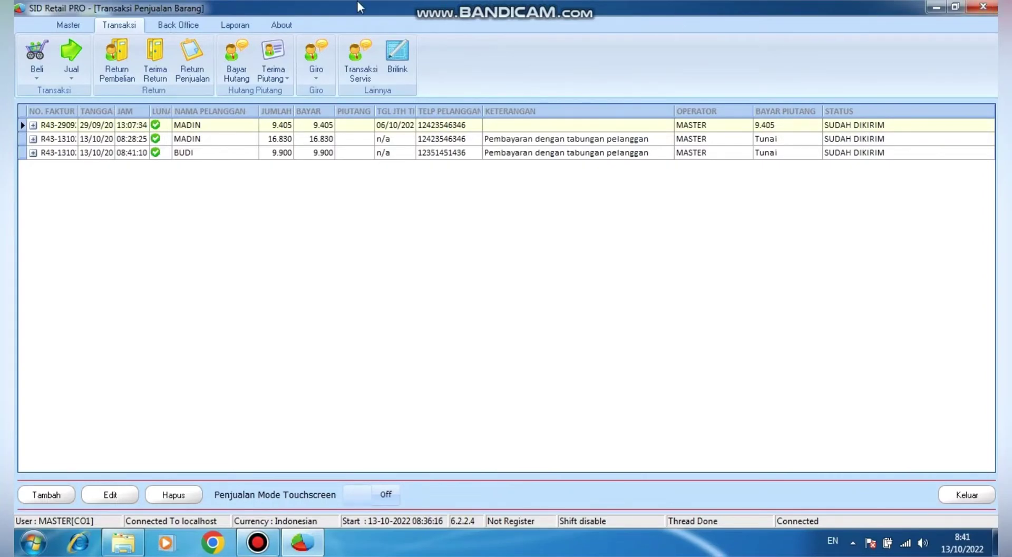
pyautogui.click(68, 25)
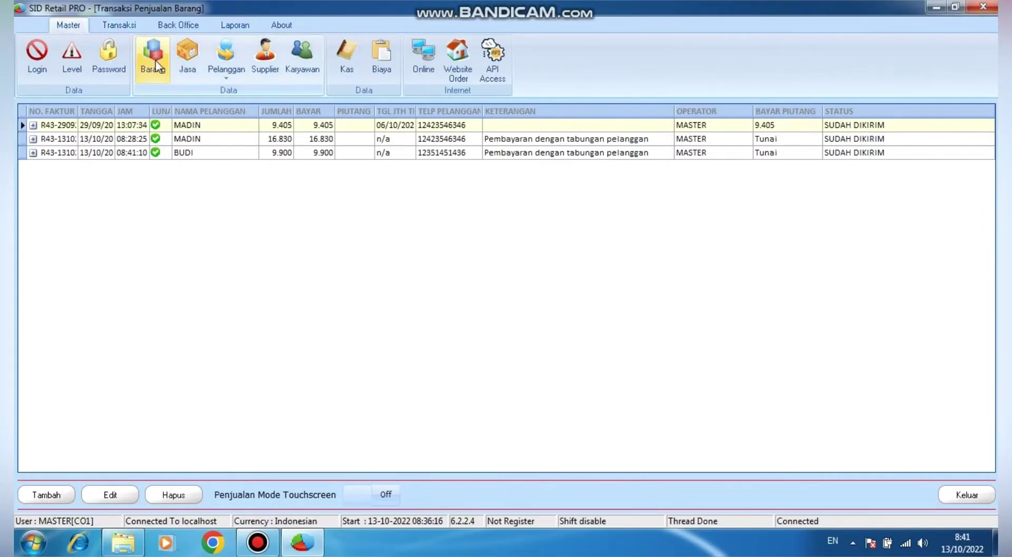
pyautogui.click(226, 82)
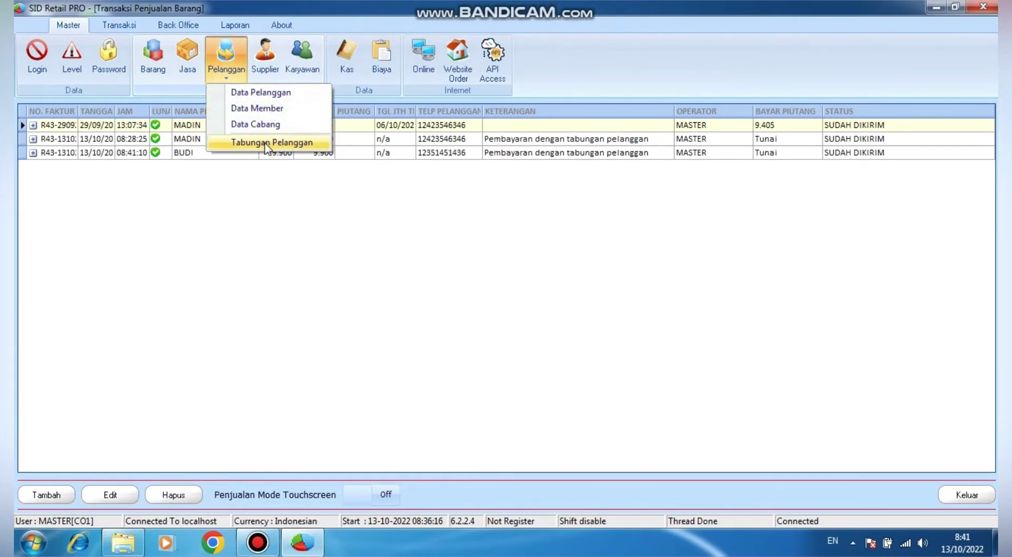
pyautogui.click(267, 147)
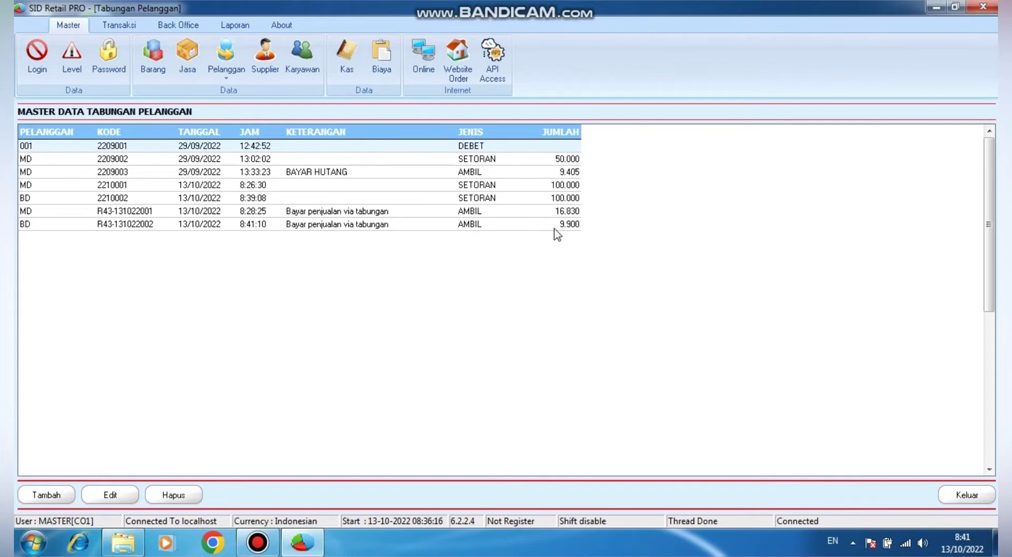
pyautogui.rightClick(375, 185)
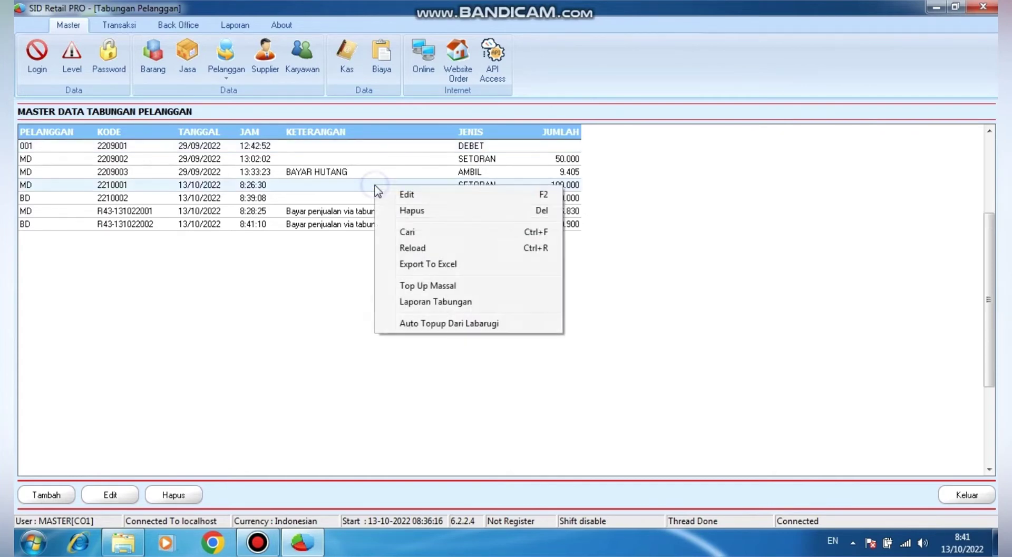
pyautogui.click(468, 303)
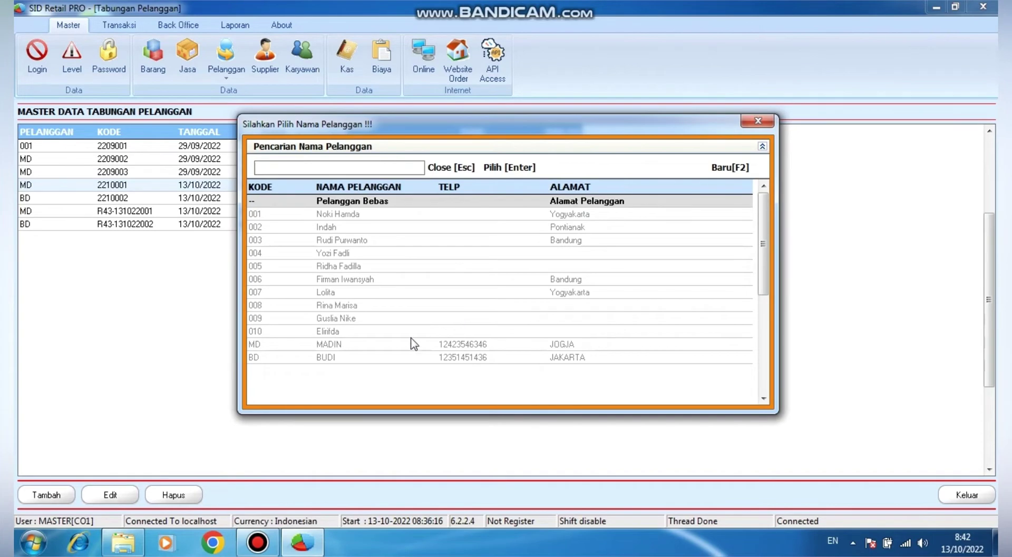
pyautogui.doubleClick(381, 358)
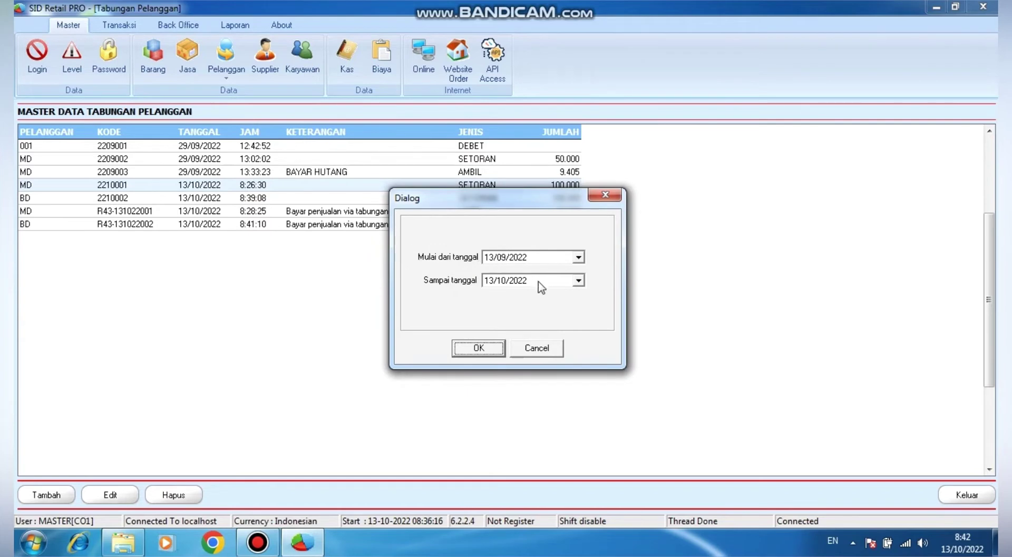
pyautogui.click(478, 348)
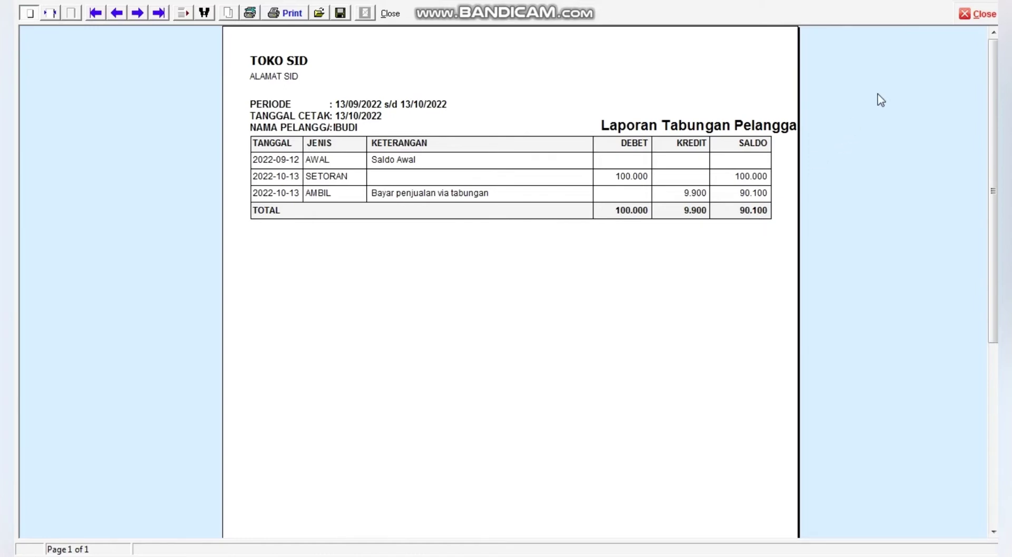
pyautogui.click(983, 15)
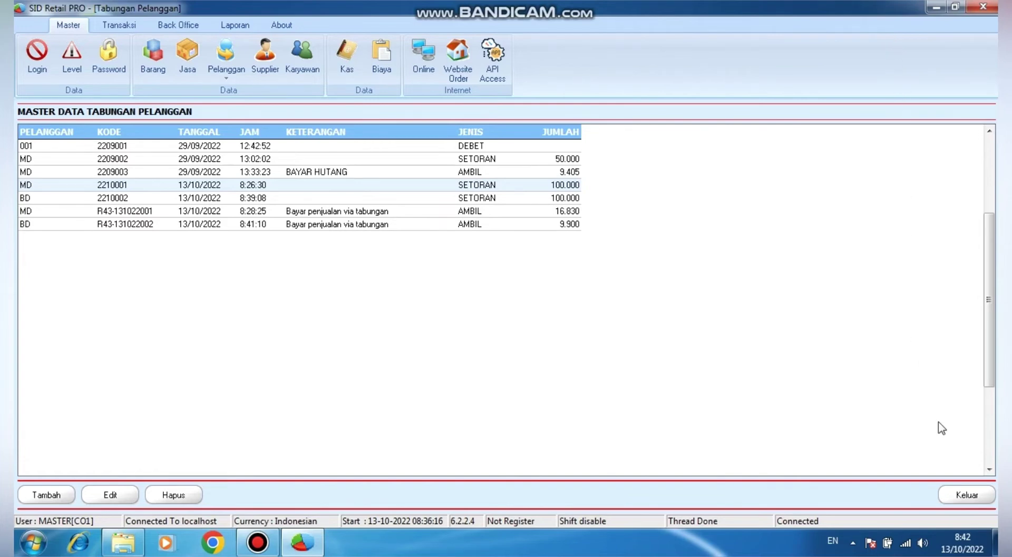
# Close the savings and sales lists, reopen shop sales and start a new sale
pyautogui.click(970, 493)
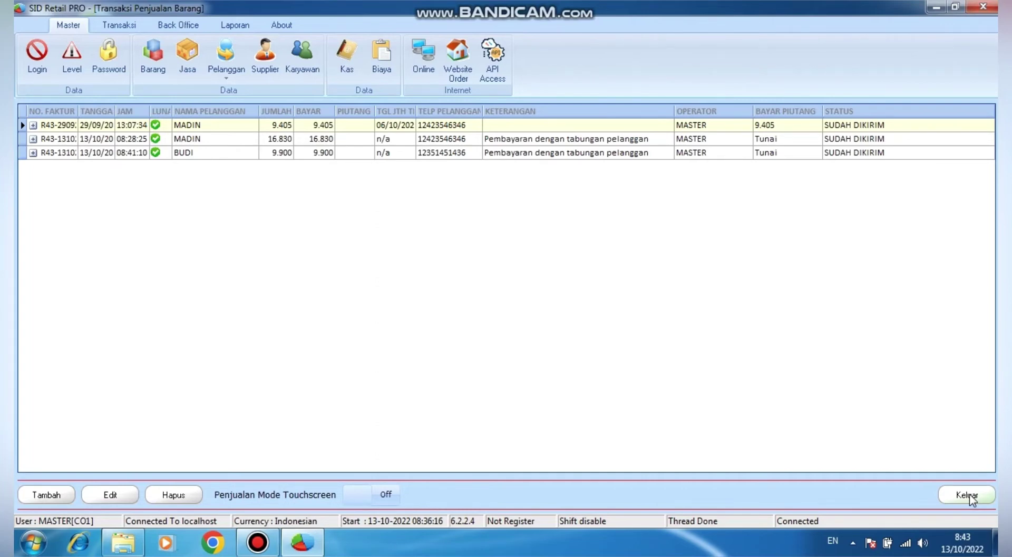
pyautogui.click(970, 494)
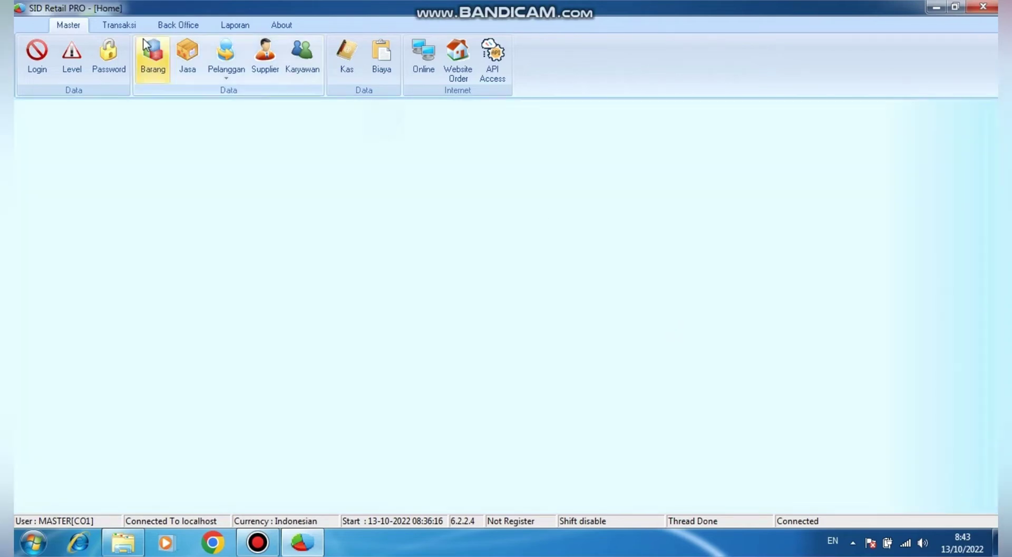
pyautogui.click(119, 22)
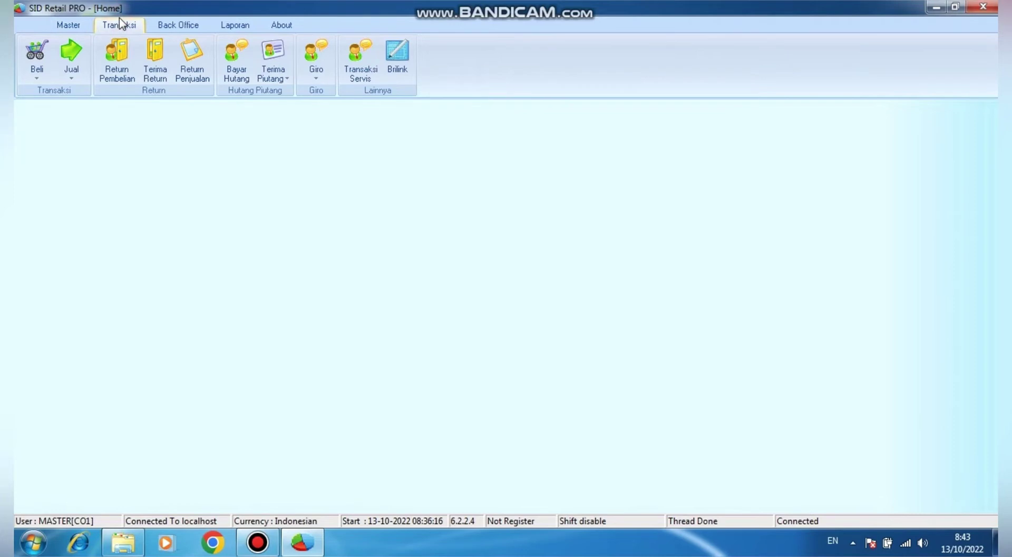
pyautogui.click(73, 79)
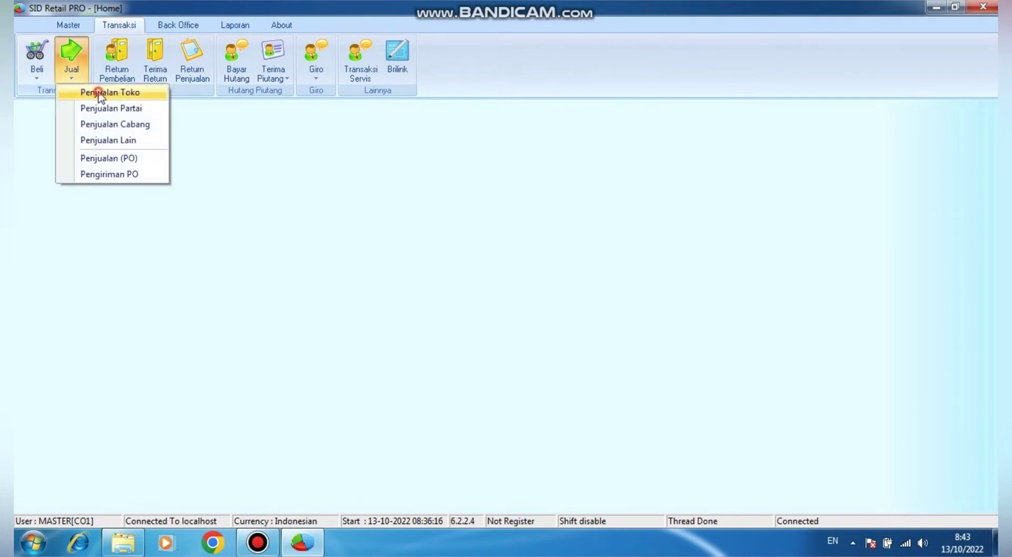
pyautogui.click(98, 91)
pyautogui.click(47, 493)
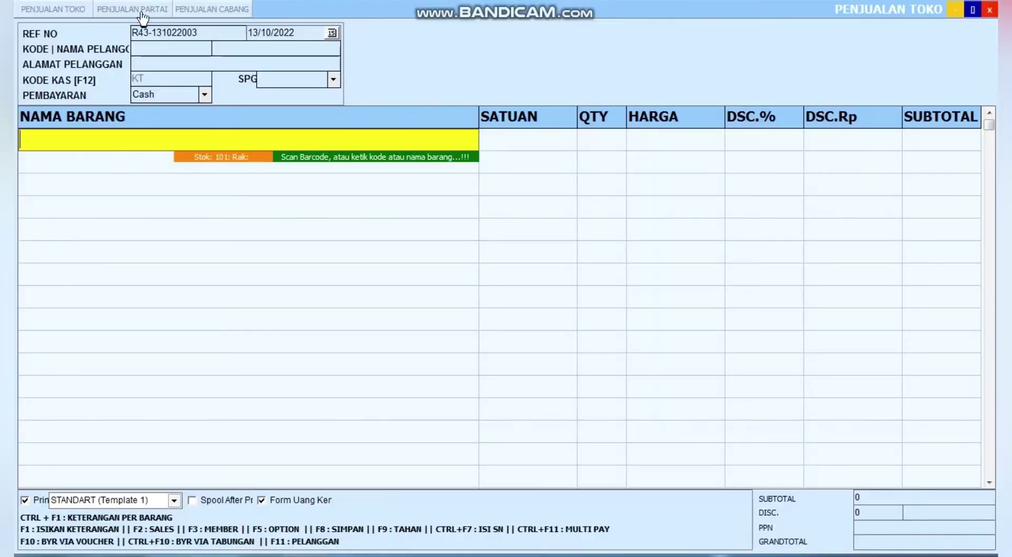
# Set the sale's customer, replacing the wrongly picked customer with the new customer
pyautogui.click(150, 48)
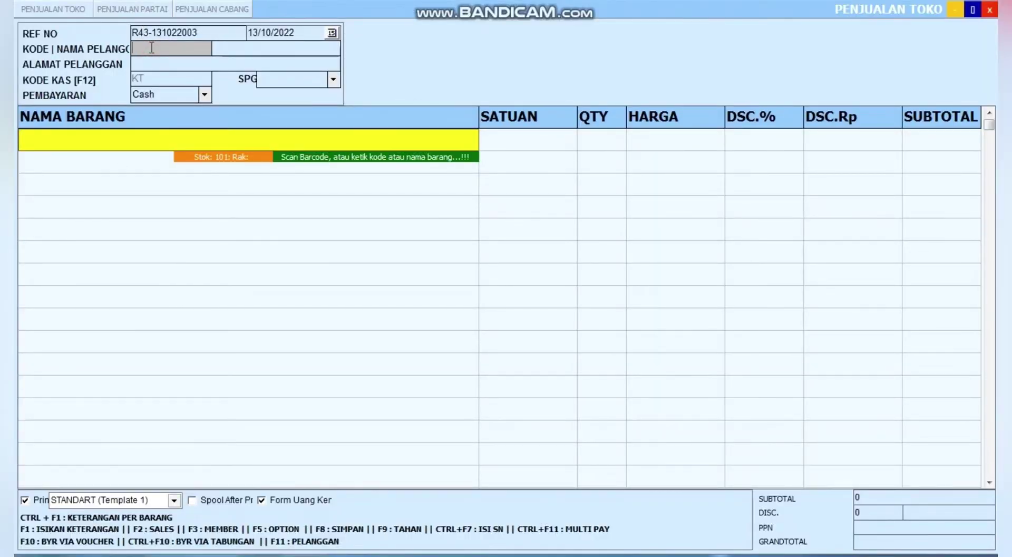
pyautogui.press('Return')
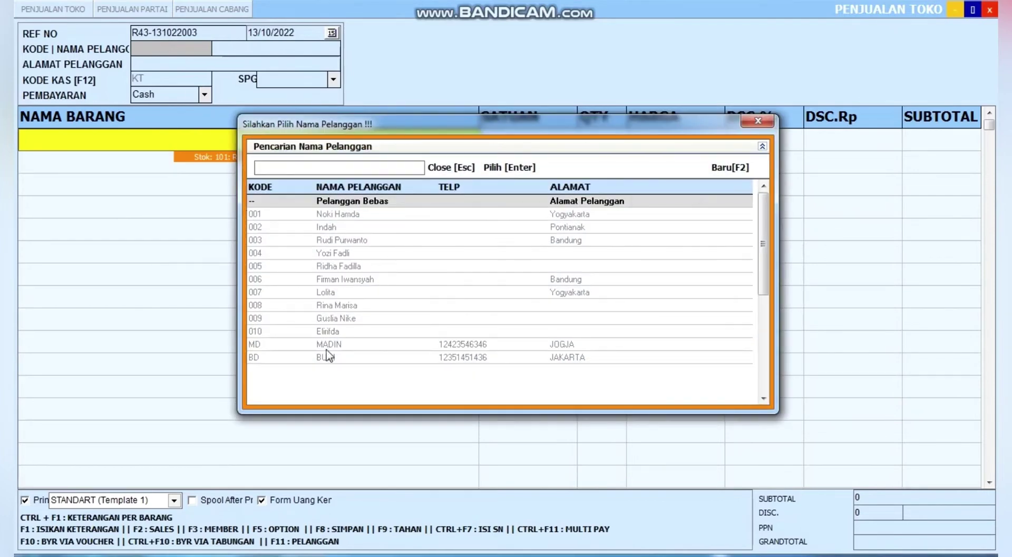
pyautogui.doubleClick(325, 348)
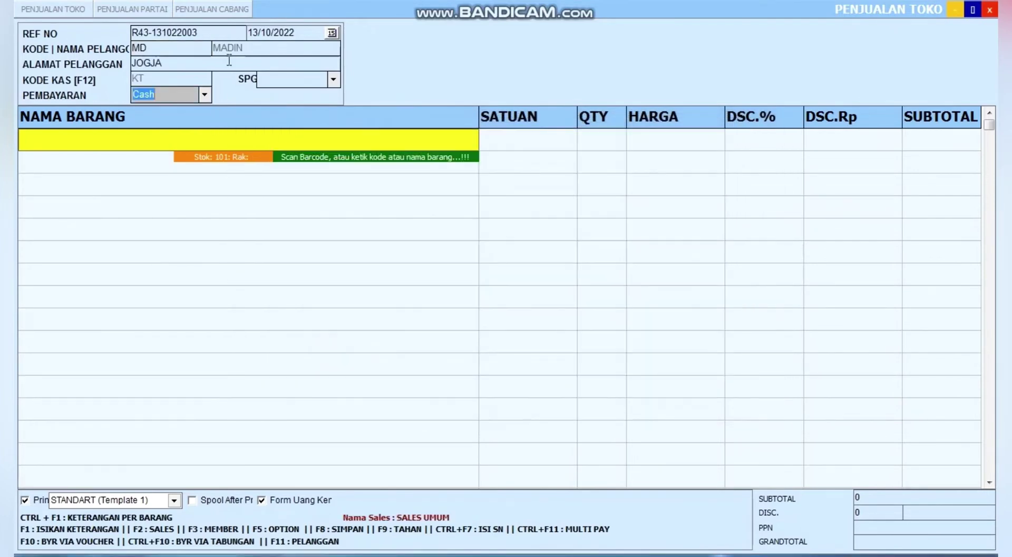
pyautogui.click(182, 49)
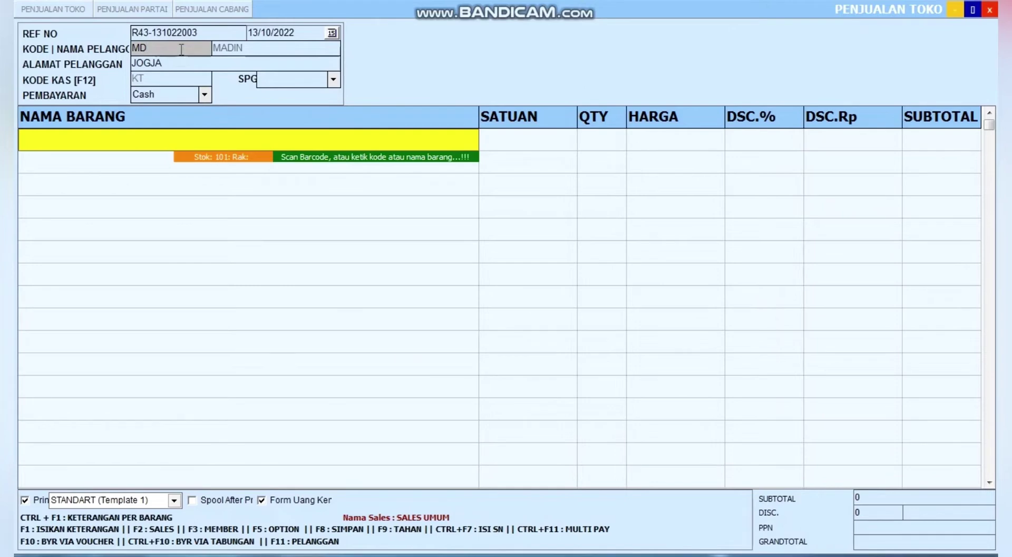
pyautogui.press('BackSpace')
pyautogui.press('BackSpace')
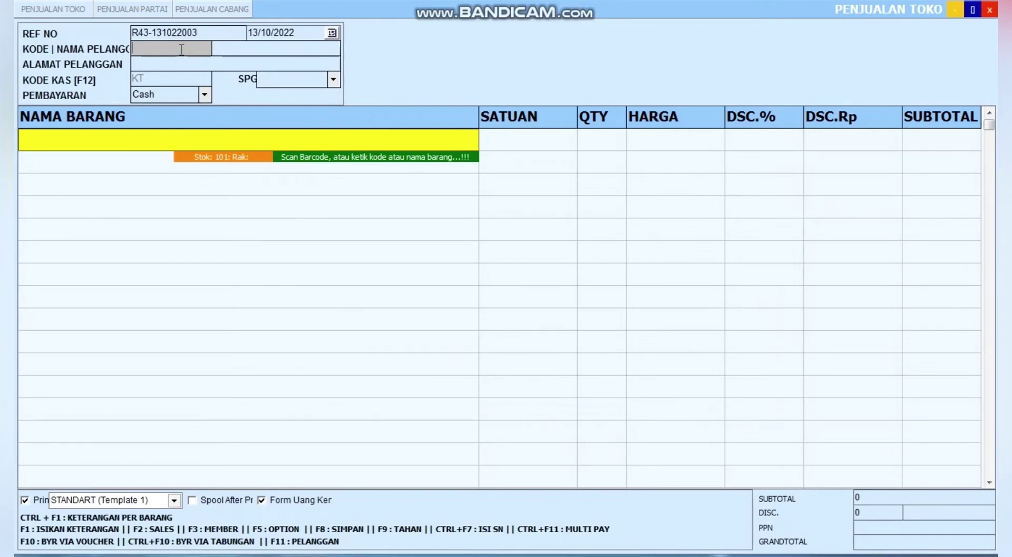
pyautogui.press('Return')
pyautogui.press('Down')
pyautogui.press('Down')
pyautogui.press('Down')
pyautogui.press('Down')
pyautogui.press('Down')
pyautogui.press('Down')
pyautogui.press('Down')
pyautogui.press('Down')
pyautogui.press('Down')
pyautogui.press('Down')
pyautogui.press('Down')
pyautogui.press('Down')
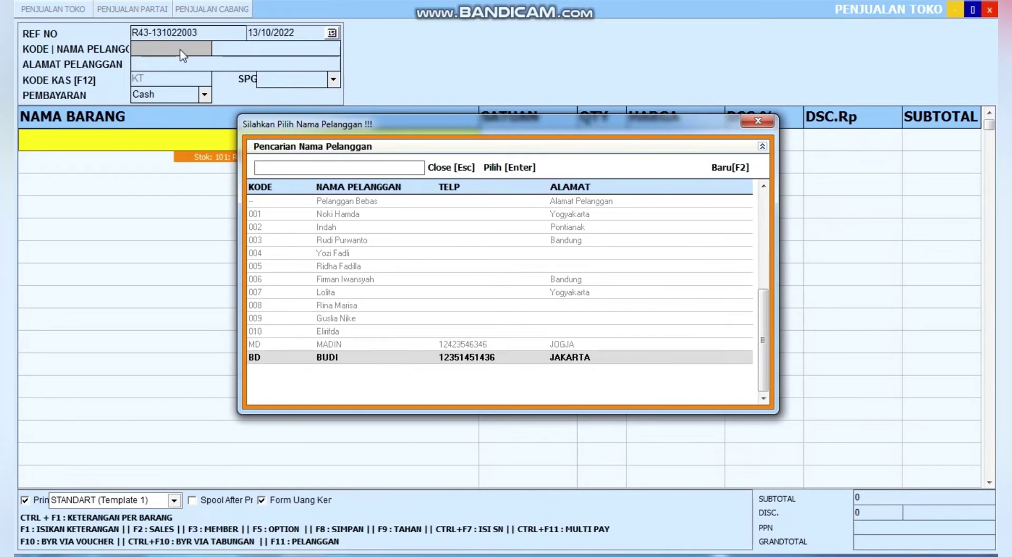
pyautogui.press('Return')
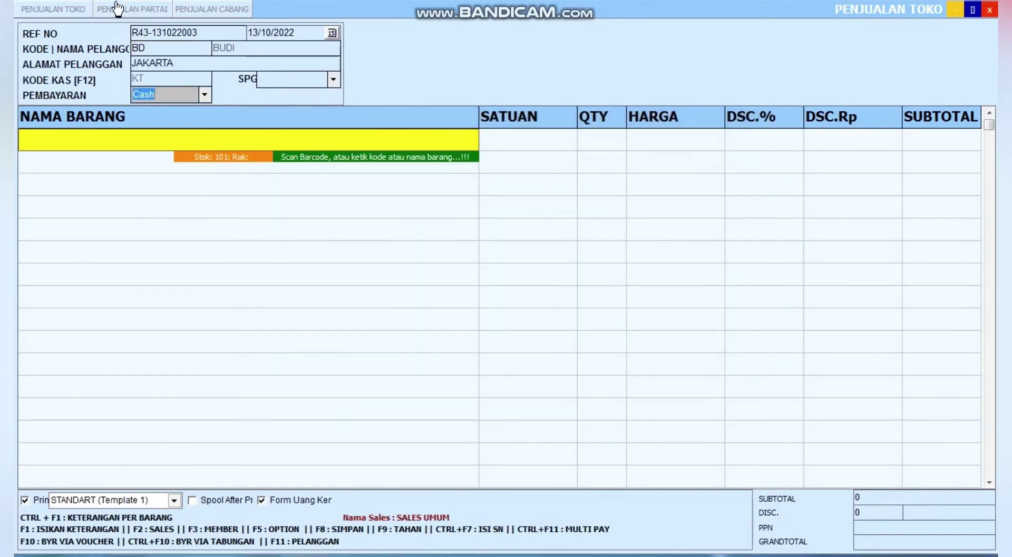
# Set the payment terms to 1 Minggu and return to the item entry row
pyautogui.click(113, 148)
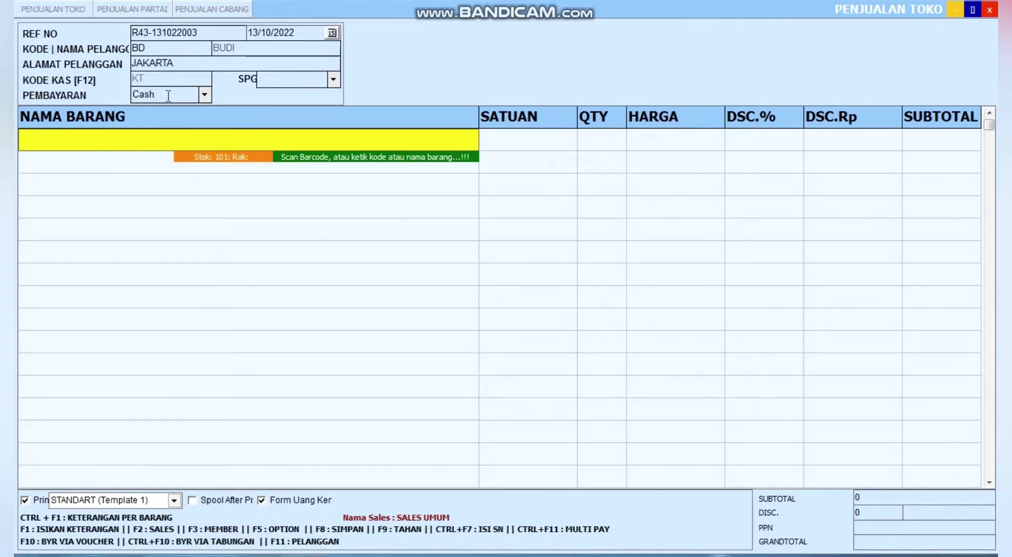
pyautogui.click(204, 93)
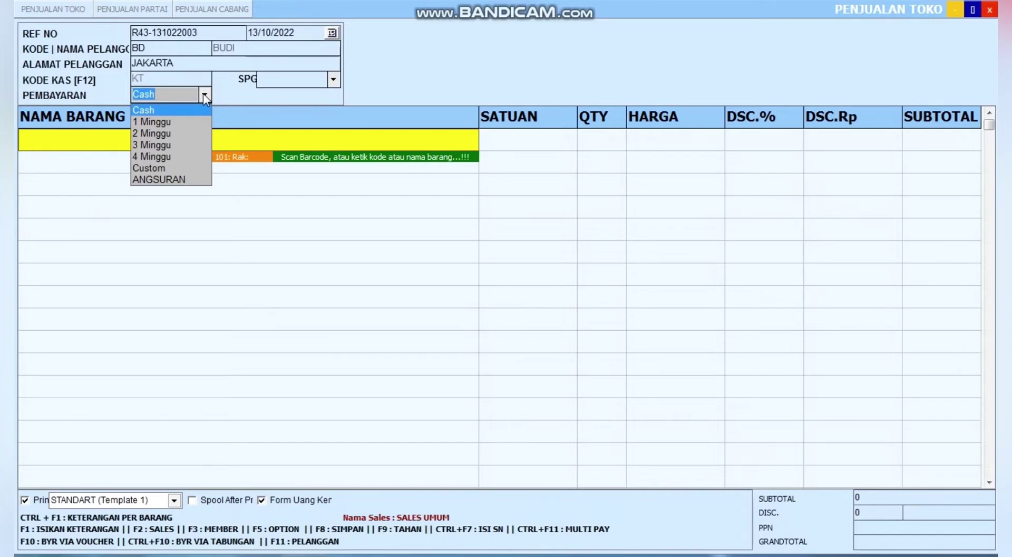
pyautogui.click(172, 121)
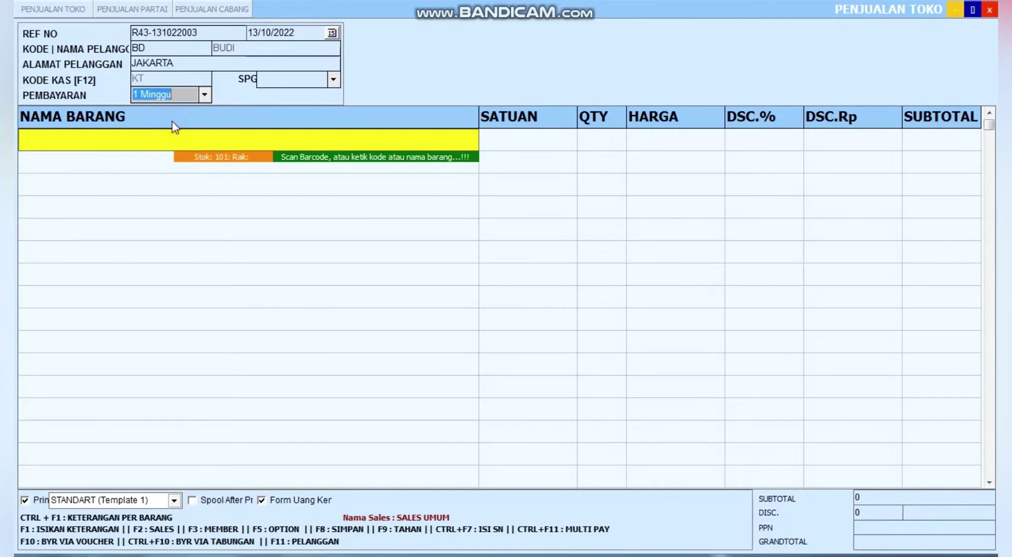
pyautogui.click(151, 147)
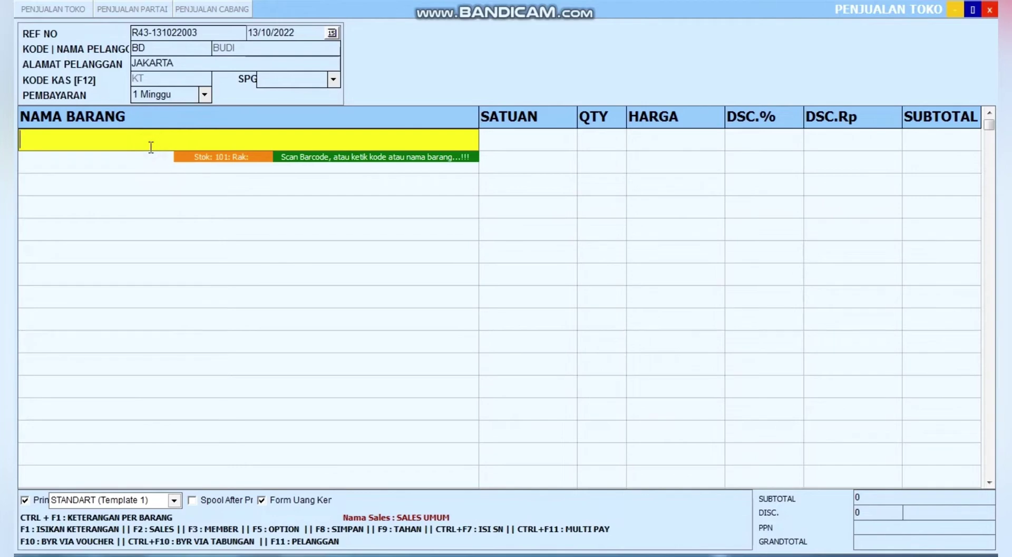
# Add one ABC ALKALINE 9 VOLT and save the 16.830 credit sale with F8
pyautogui.press('Return')
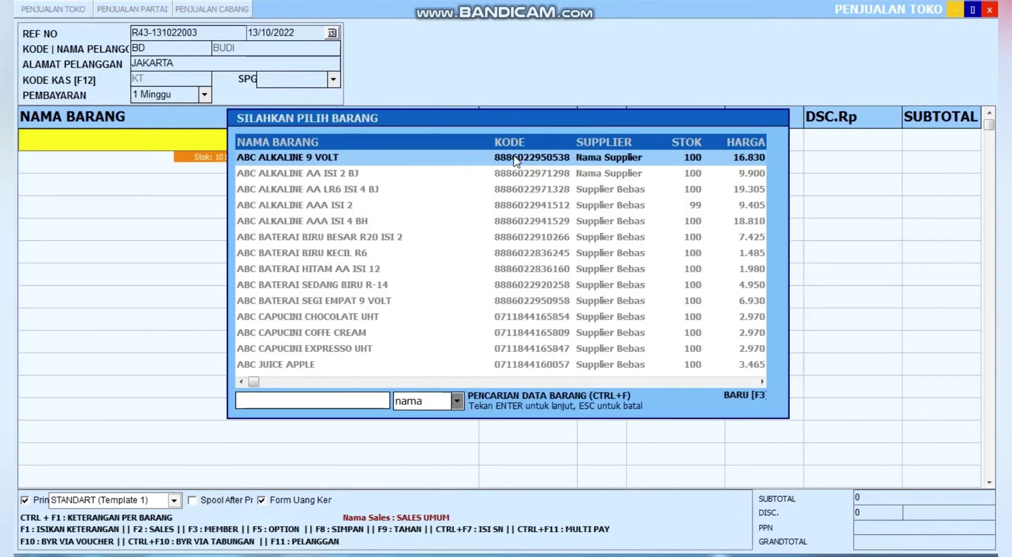
pyautogui.press('Return')
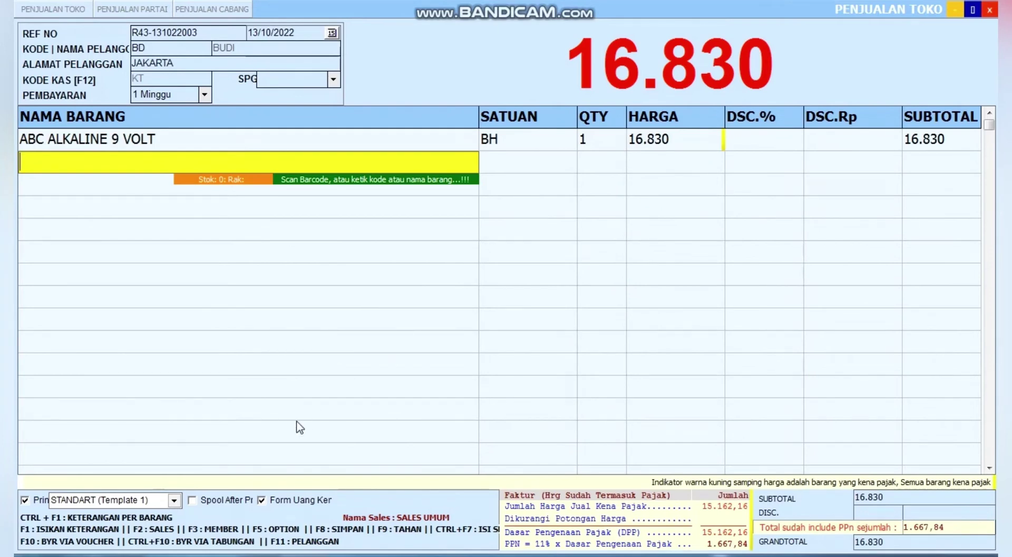
pyautogui.press('F8')
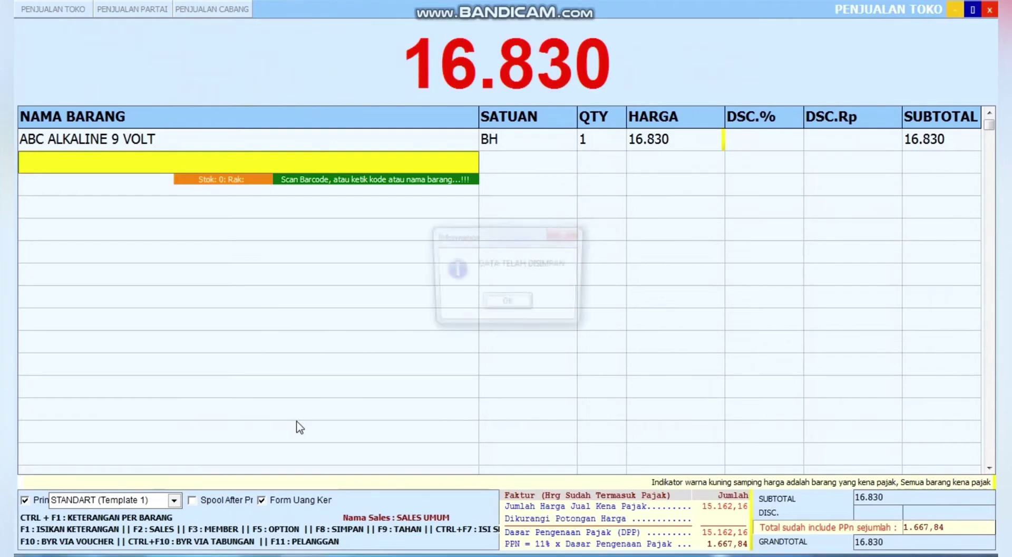
pyautogui.click(507, 306)
pyautogui.click(536, 310)
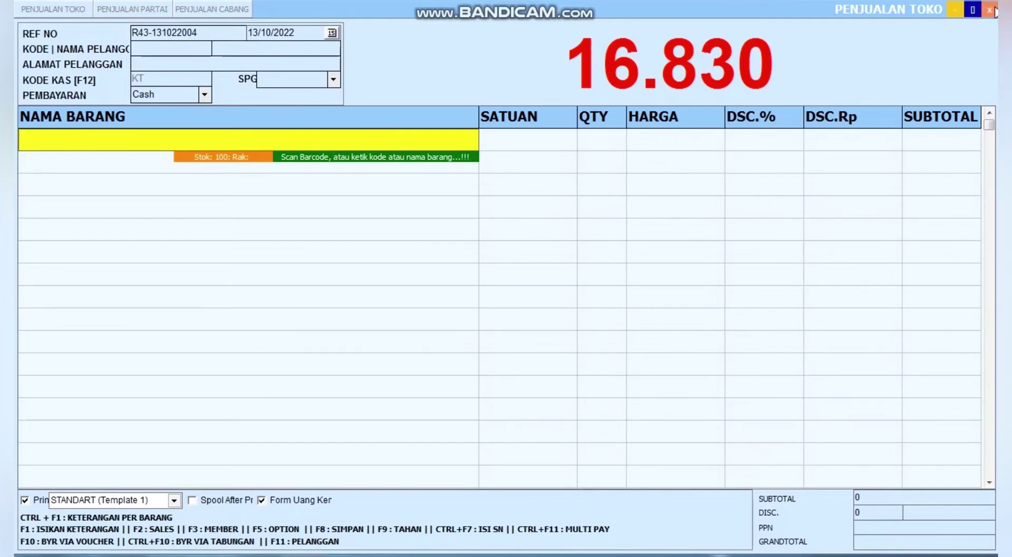
# Close the Penjualan Toko sales window to return to the home screen
pyautogui.click(991, 10)
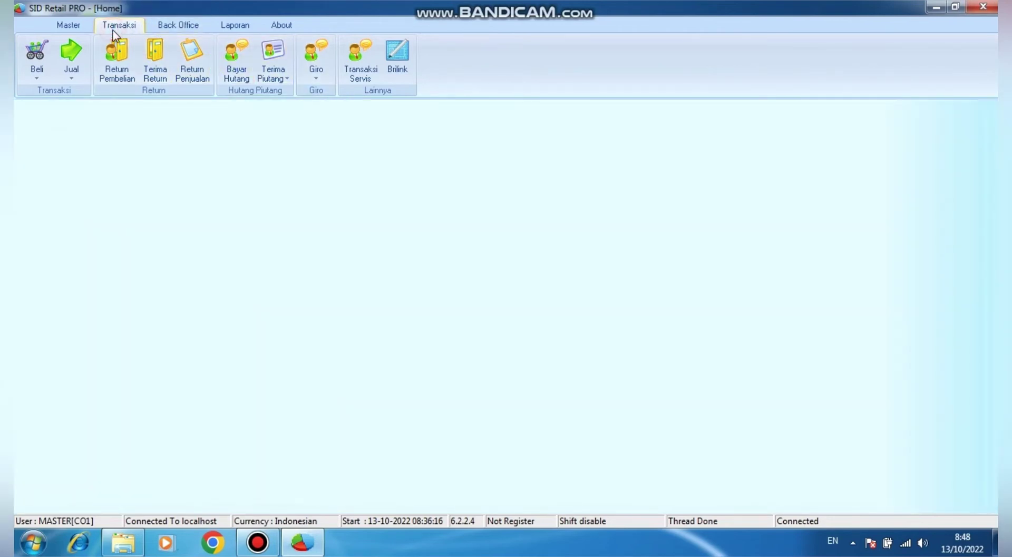
# Start a new Piutang Pelanggan payment for BUDI from cash account KT and list his unpaid receivables
pyautogui.click(288, 79)
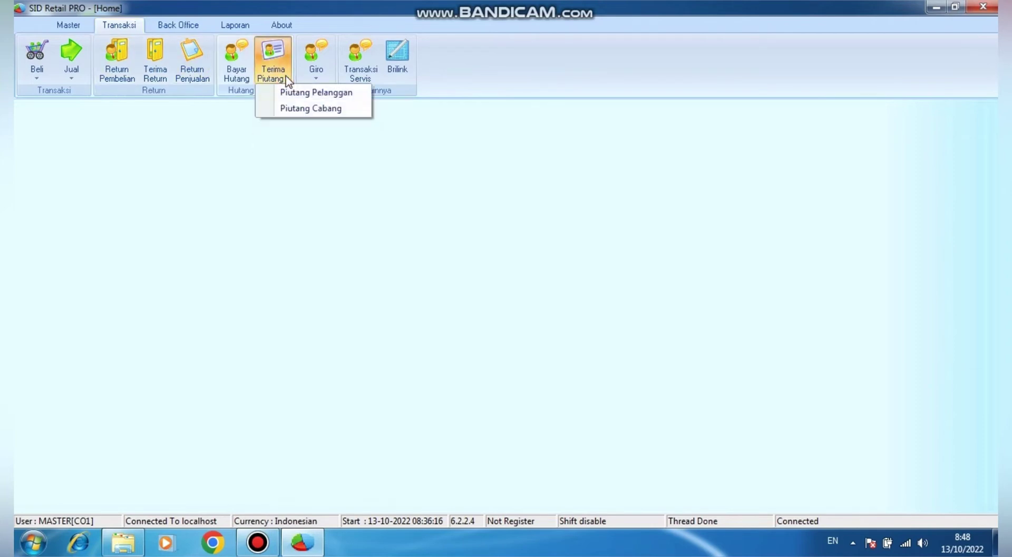
pyautogui.click(314, 95)
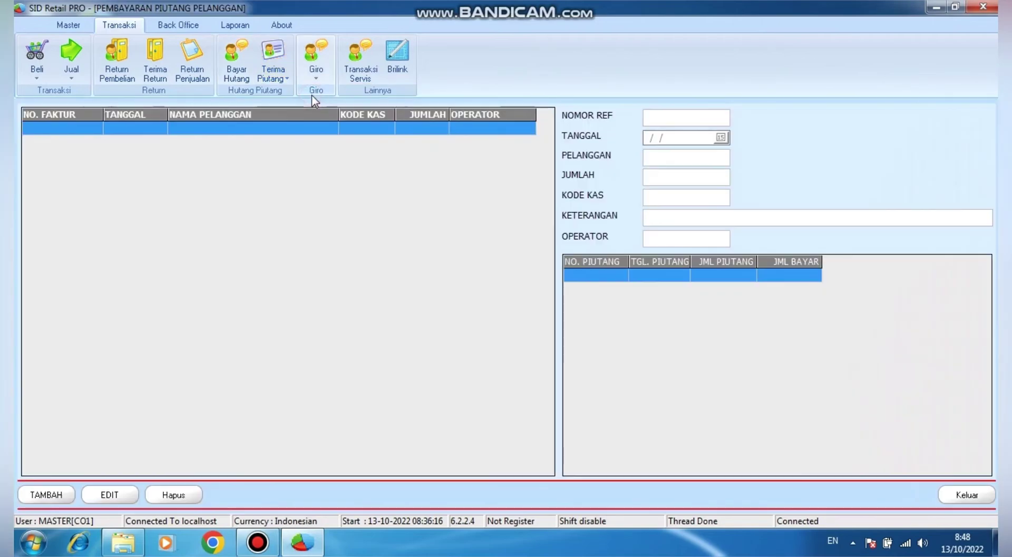
pyautogui.click(45, 495)
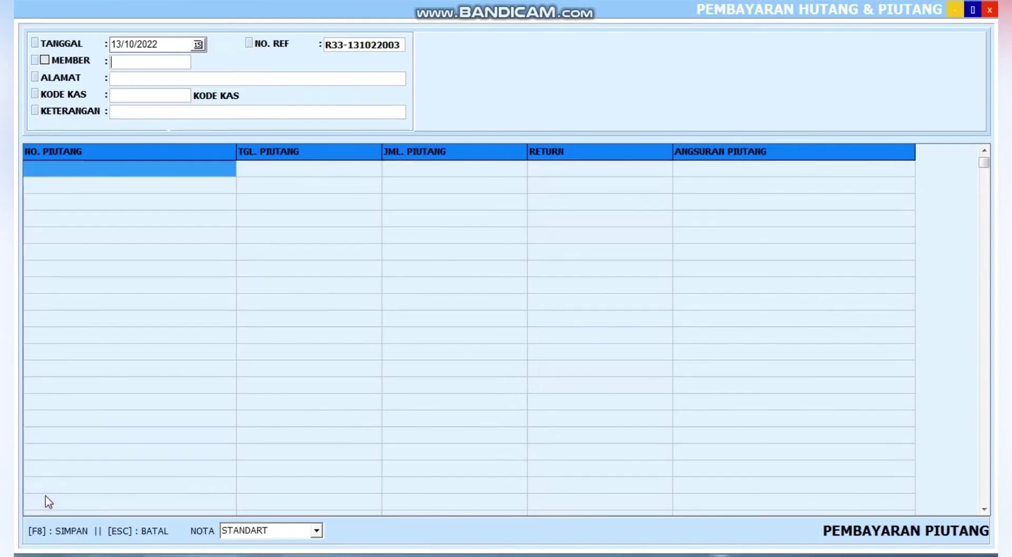
pyautogui.doubleClick(134, 63)
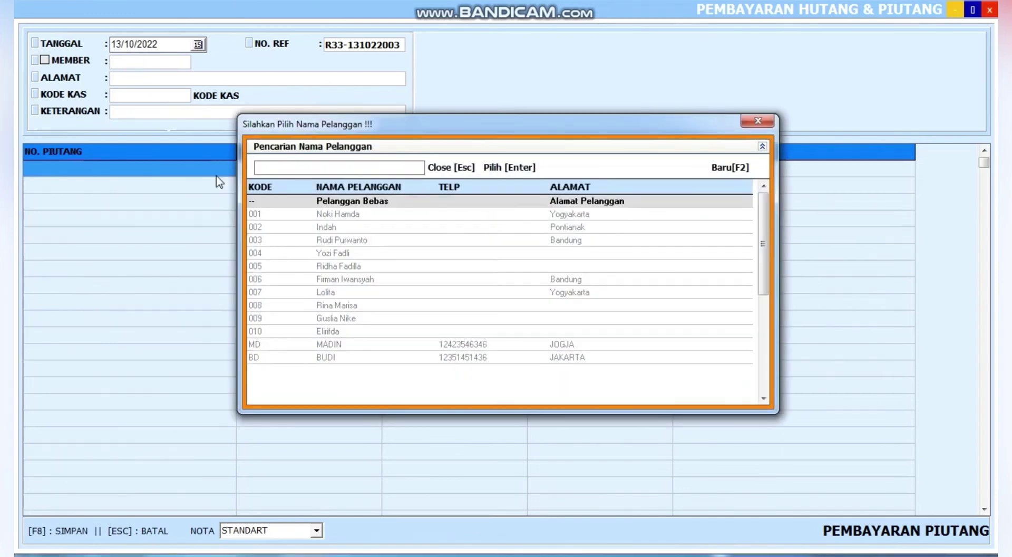
pyautogui.doubleClick(327, 358)
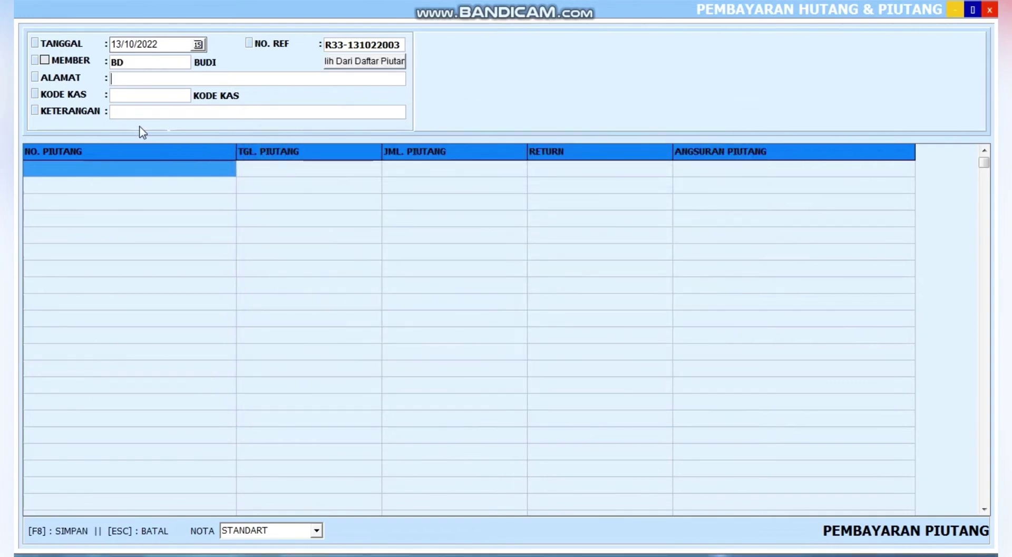
pyautogui.press('Return')
pyautogui.press('Return')
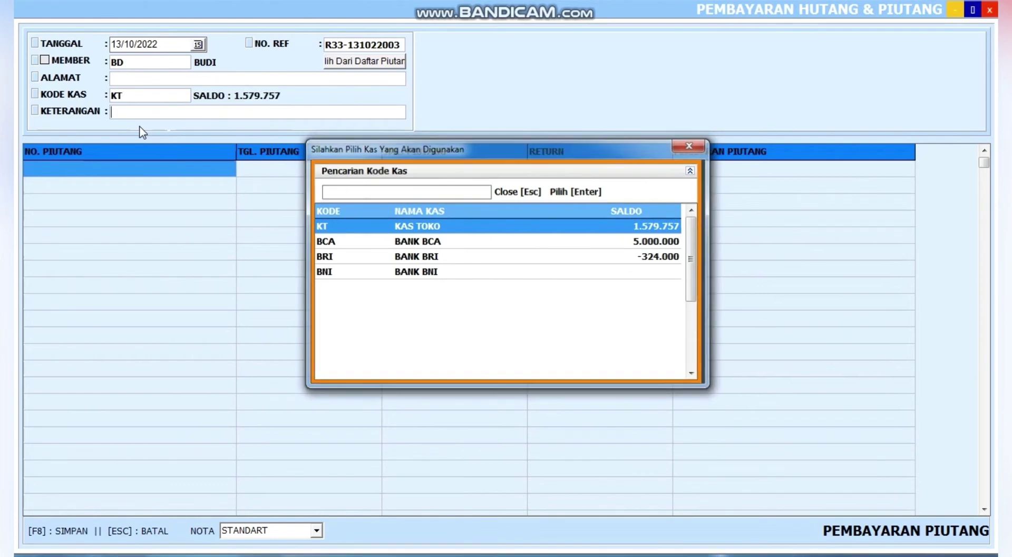
pyautogui.press('Return')
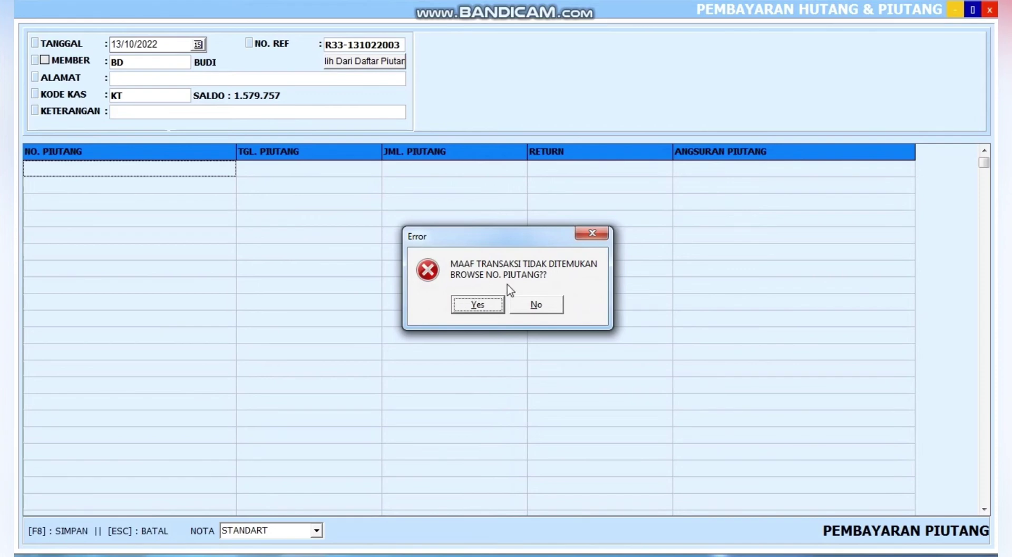
pyautogui.click(479, 305)
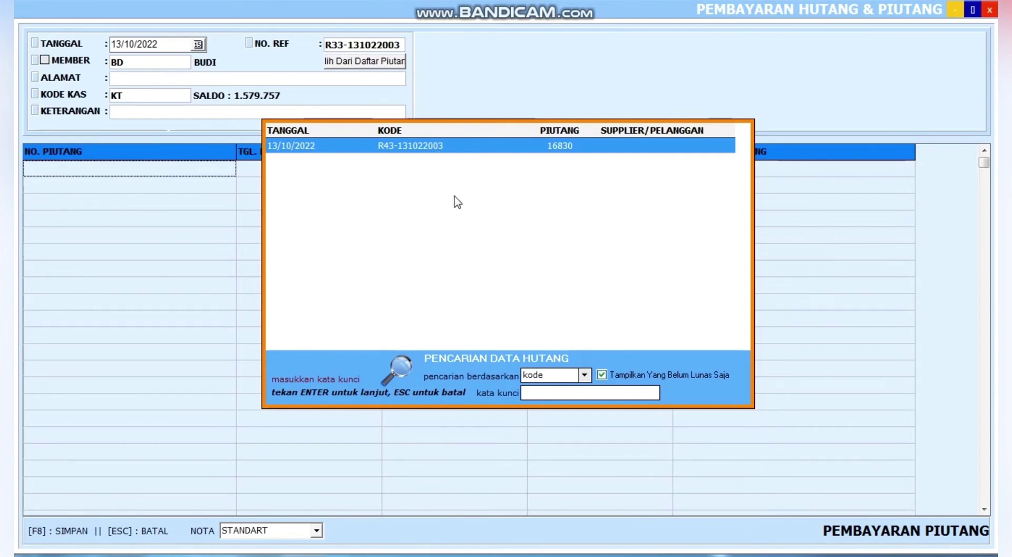
pyautogui.doubleClick(476, 142)
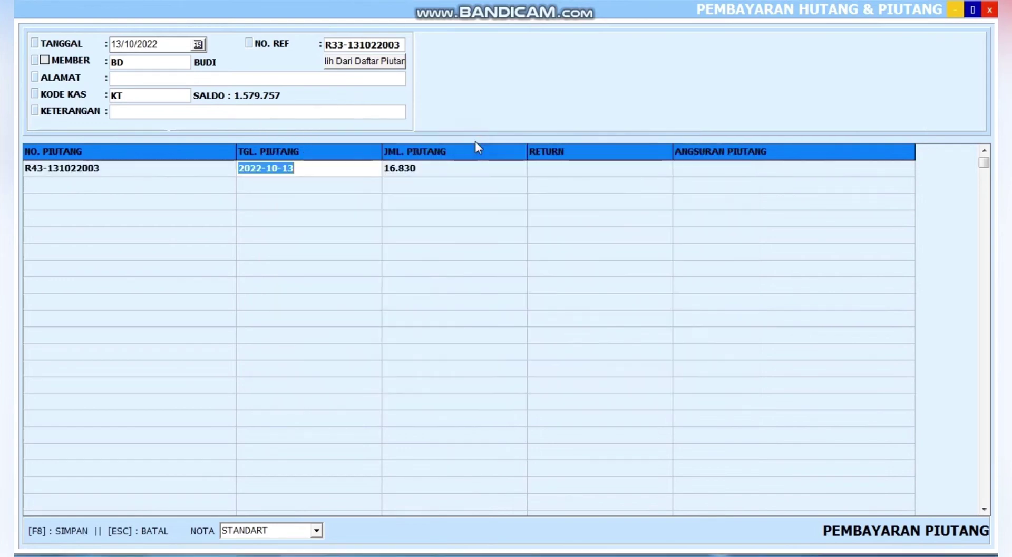
pyautogui.click(437, 169)
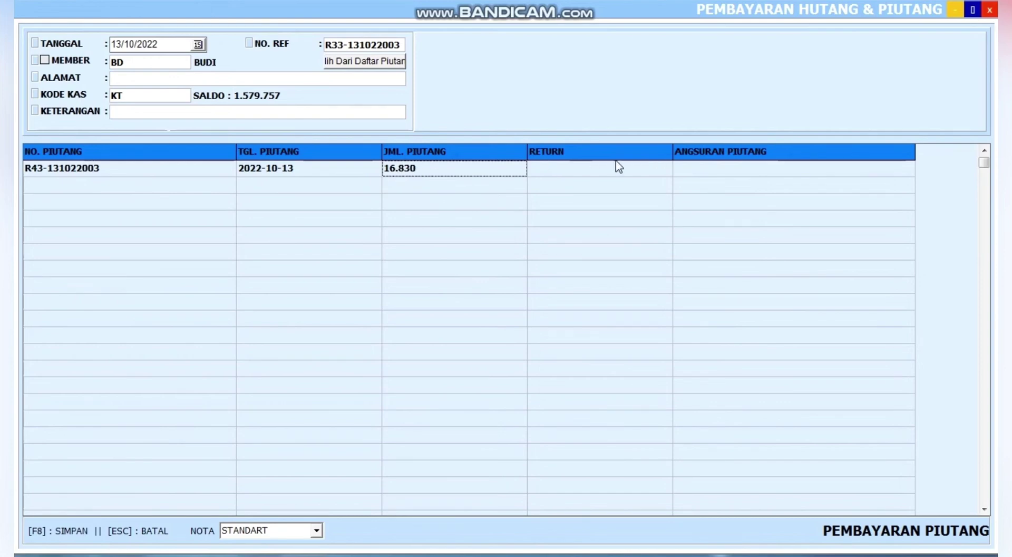
pyautogui.click(717, 170)
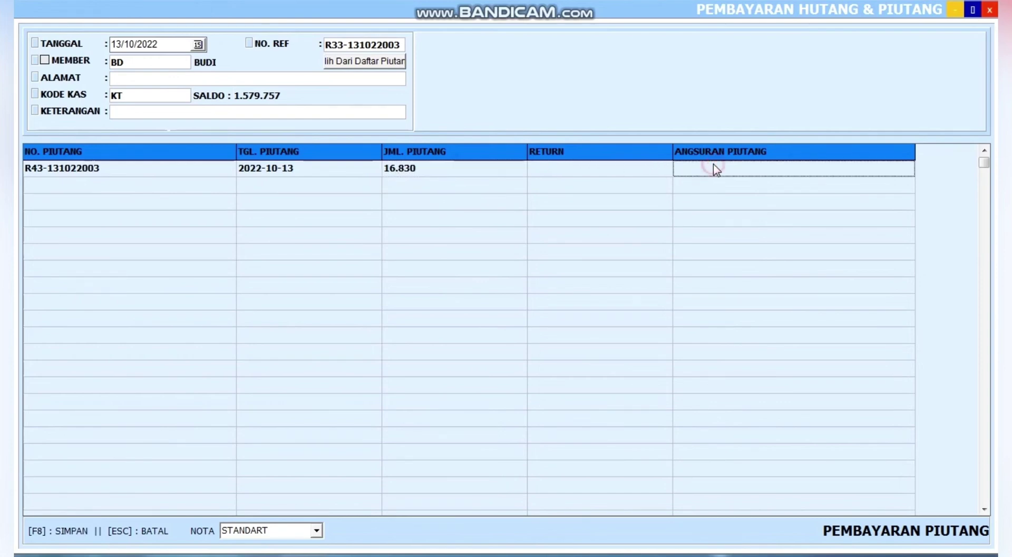
pyautogui.click(702, 170)
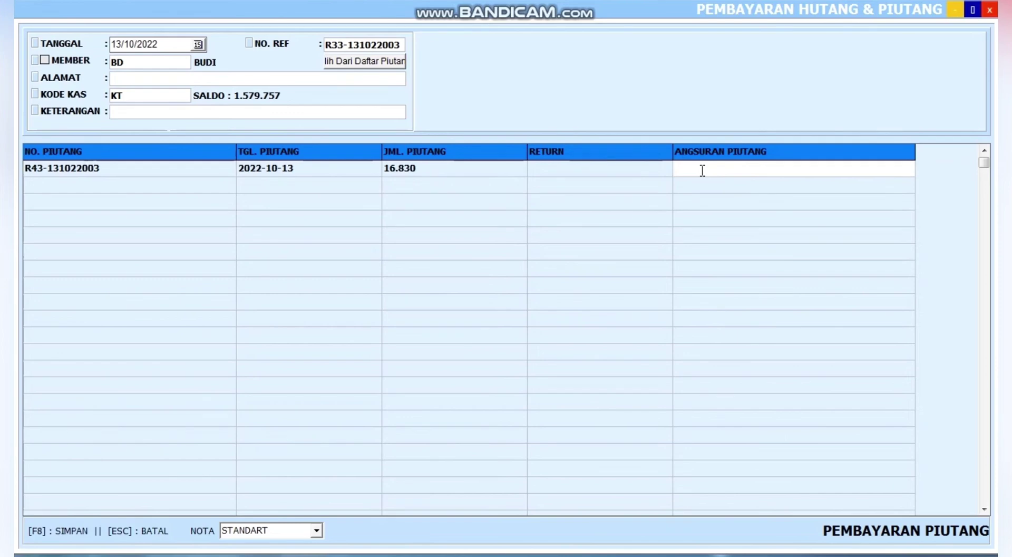
pyautogui.write('1')
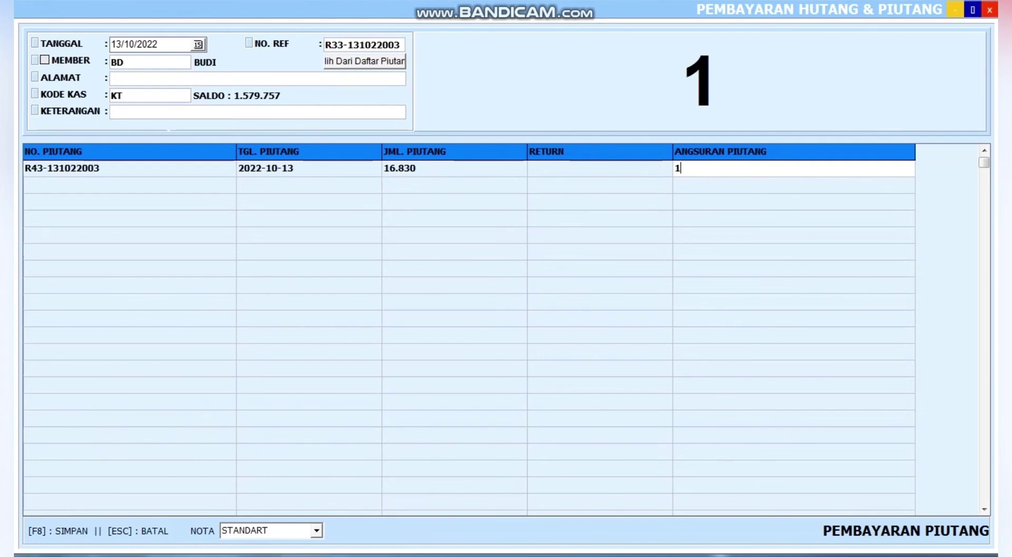
pyautogui.write('6')
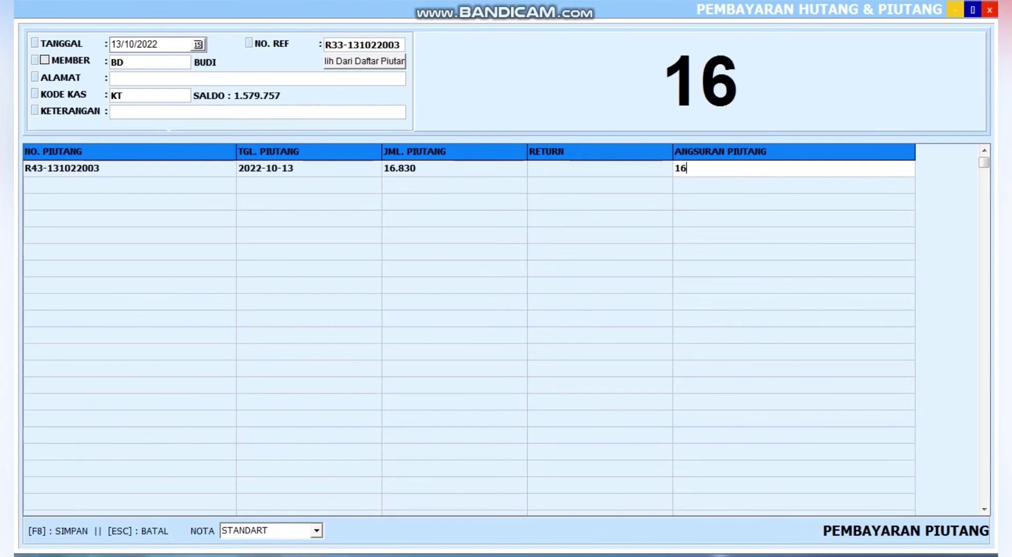
pyautogui.write('830')
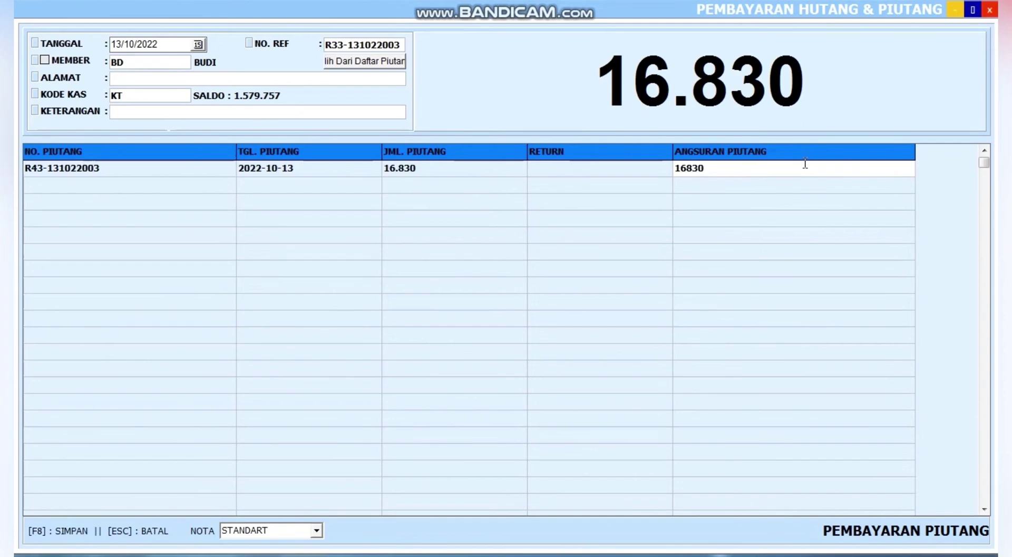
pyautogui.press('F8')
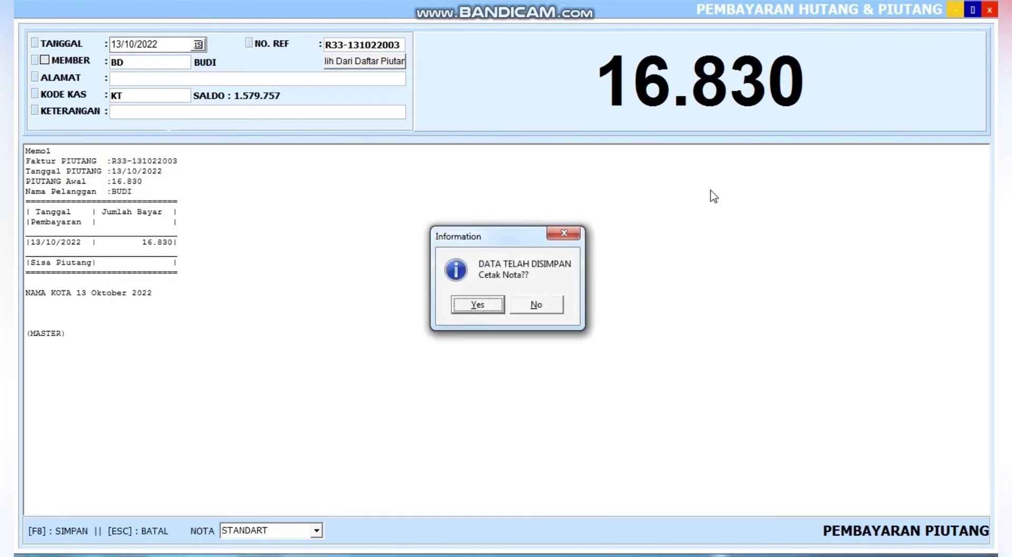
pyautogui.click(537, 309)
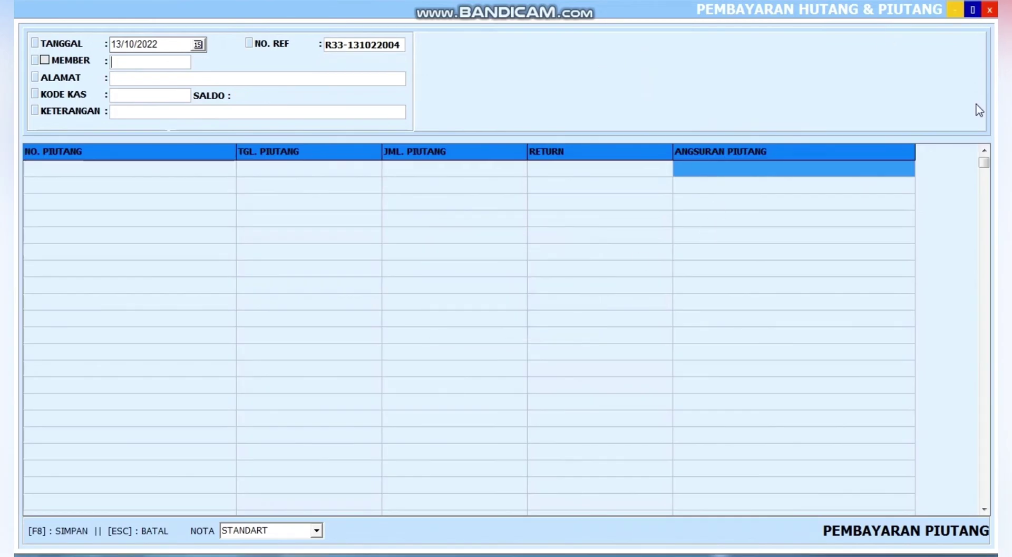
# Close the payment windows and open the Penjualan Toko list to confirm BUDI's 16.830 sale is paid
pyautogui.click(990, 10)
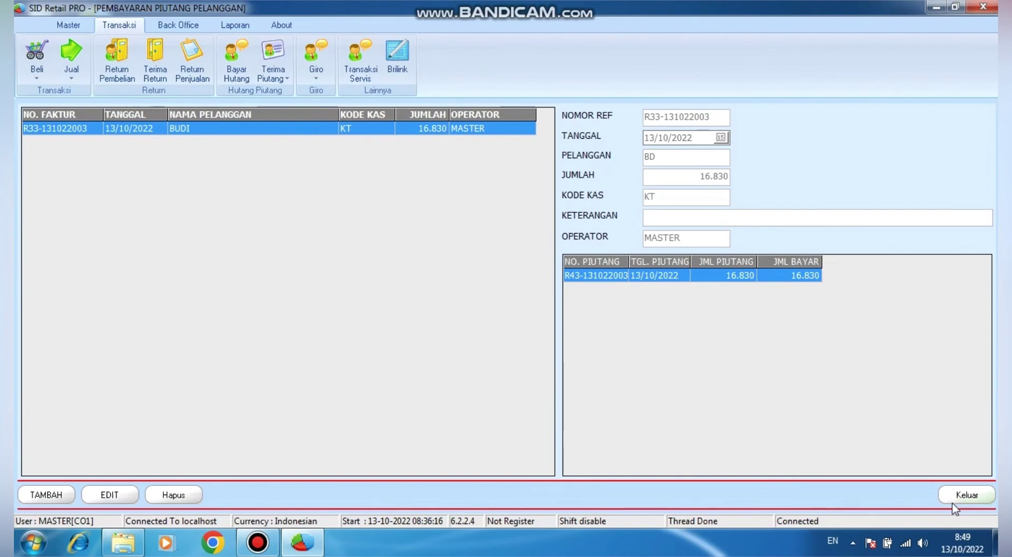
pyautogui.click(967, 496)
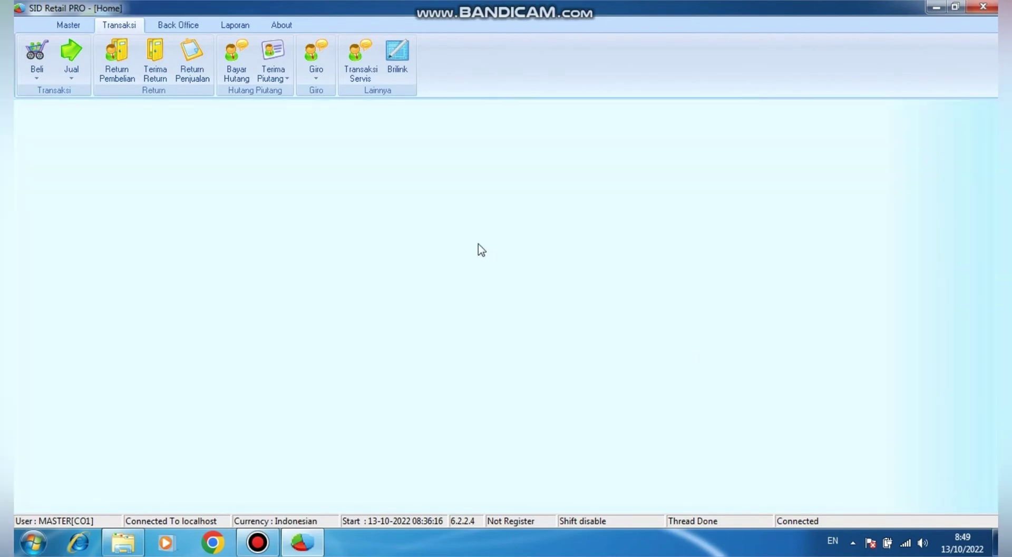
pyautogui.click(71, 63)
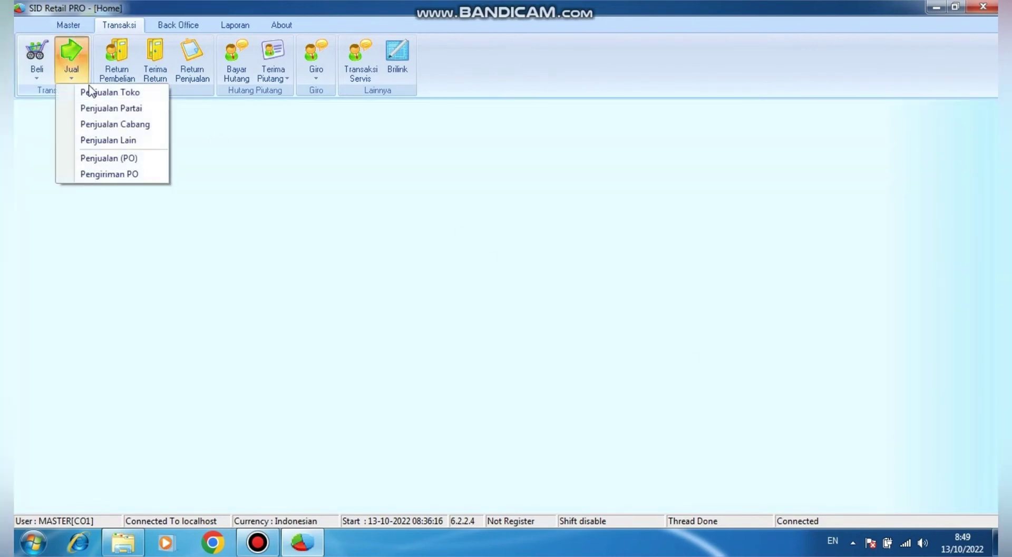
pyautogui.click(103, 92)
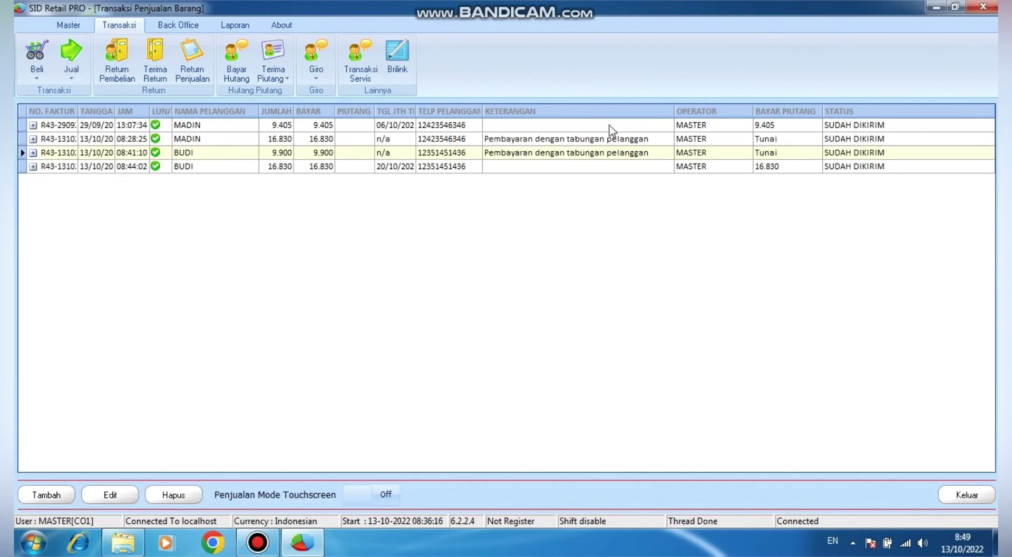
pyautogui.click(72, 27)
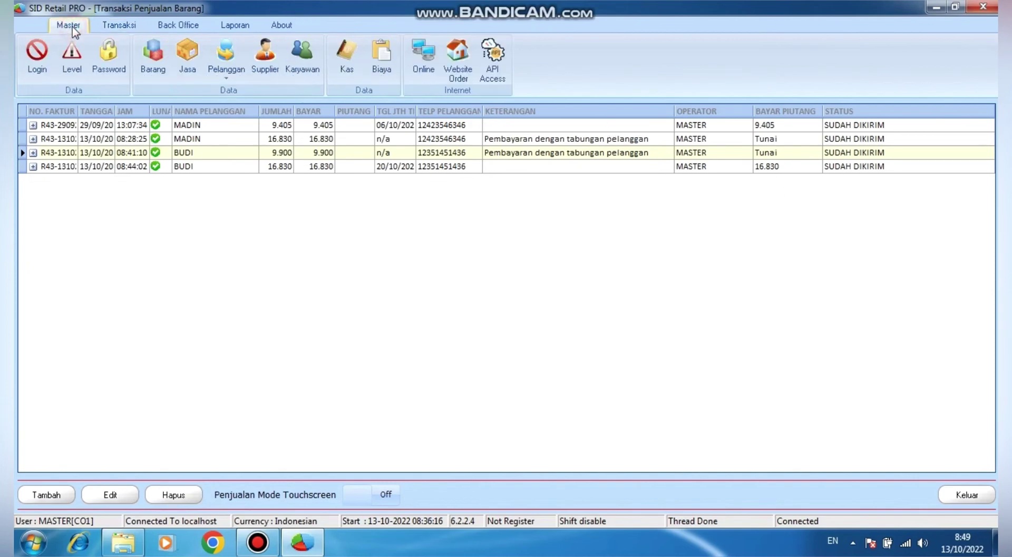
# Start a new Tabungan Pelanggan entry for BUDI and enter the 16830 amount
pyautogui.click(224, 80)
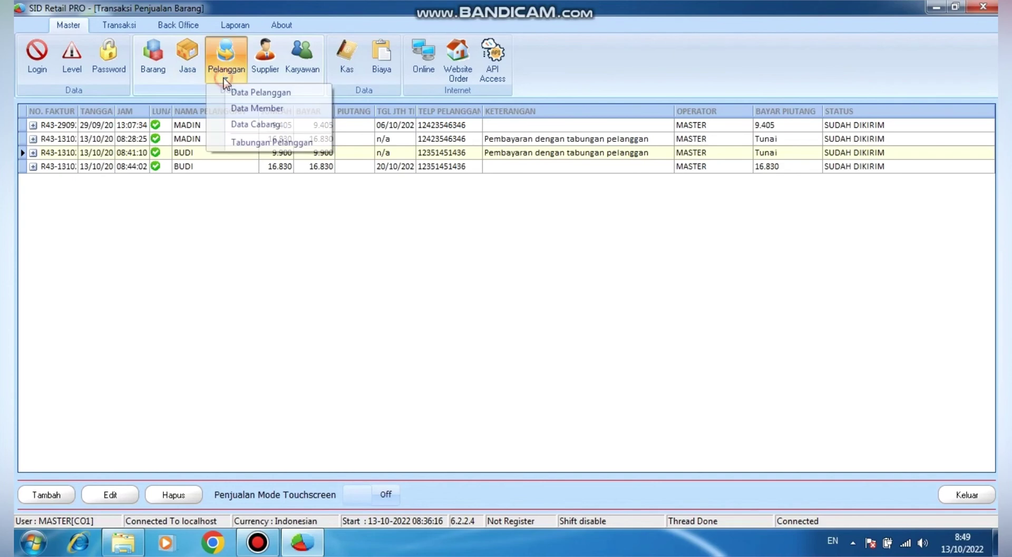
pyautogui.click(297, 143)
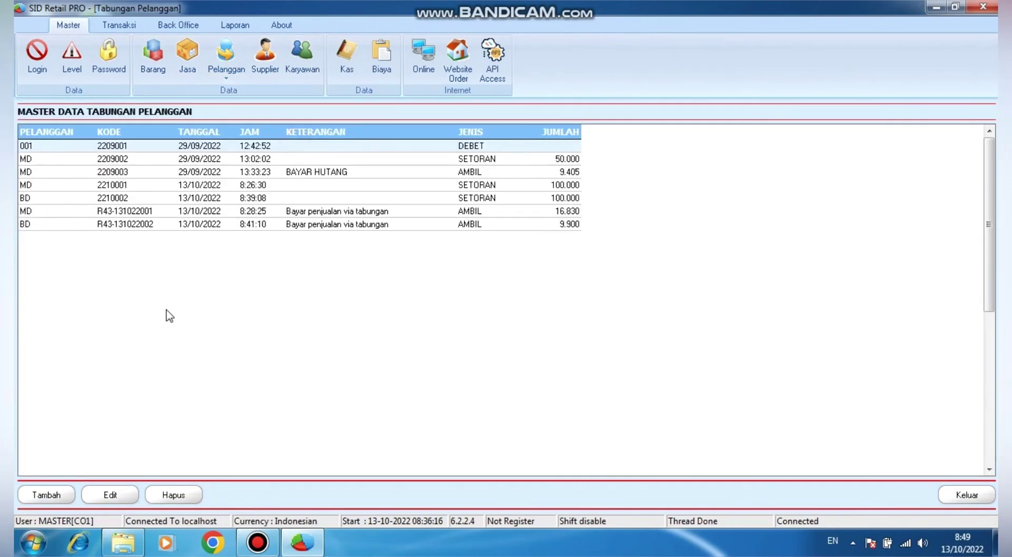
pyautogui.click(50, 495)
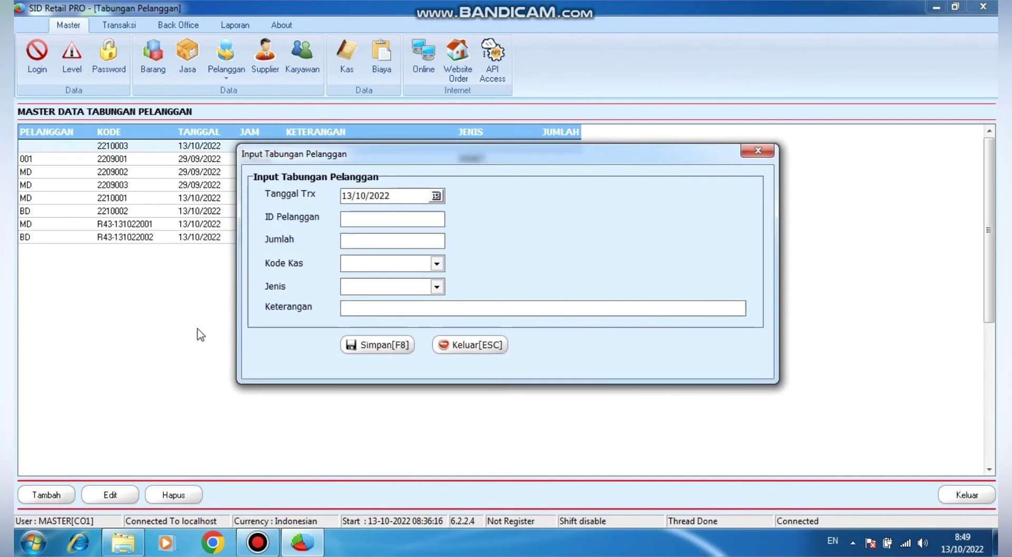
pyautogui.click(363, 224)
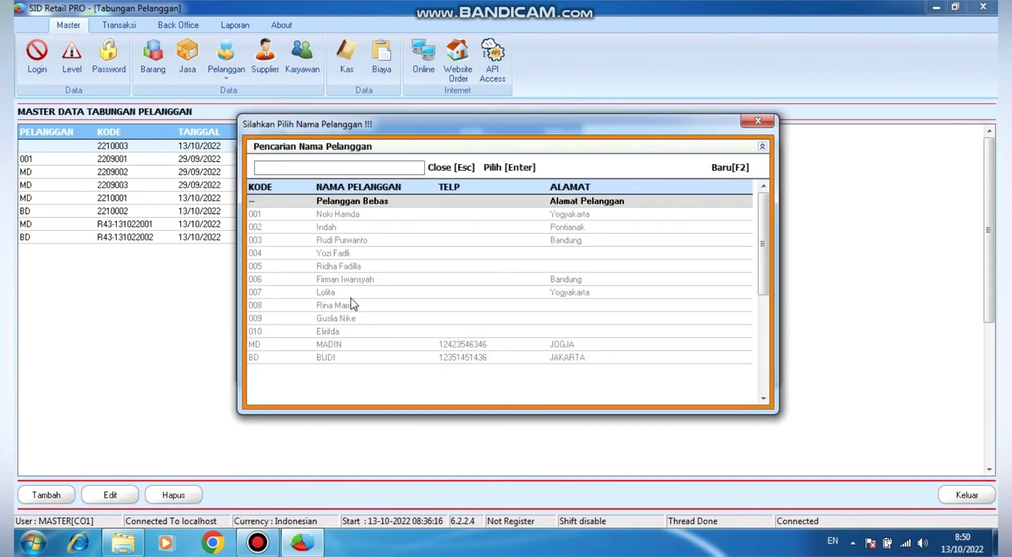
pyautogui.doubleClick(347, 357)
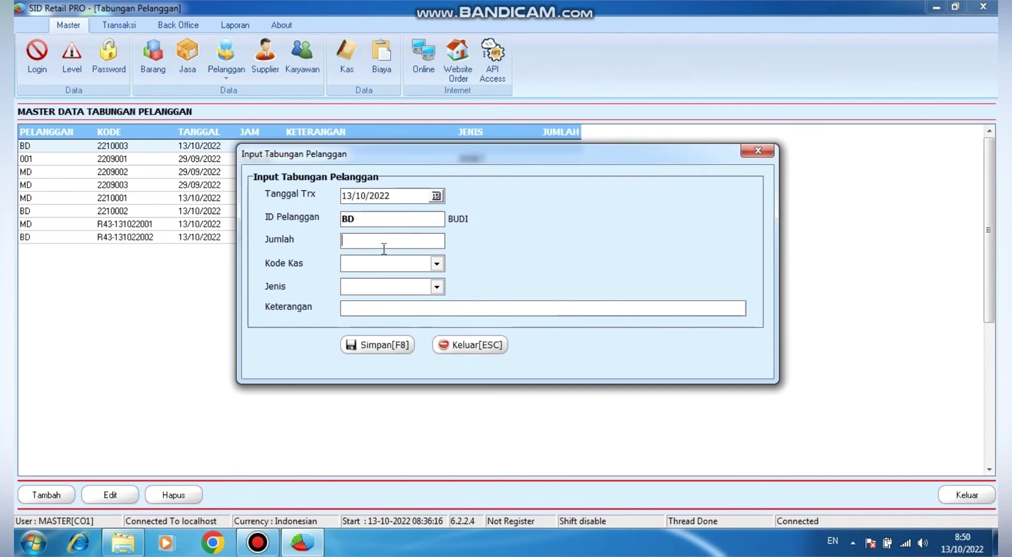
pyautogui.write('1')
# Set cash code KT and type AMBIL, then save the withdrawal without printing a receipt
pyautogui.click(437, 263)
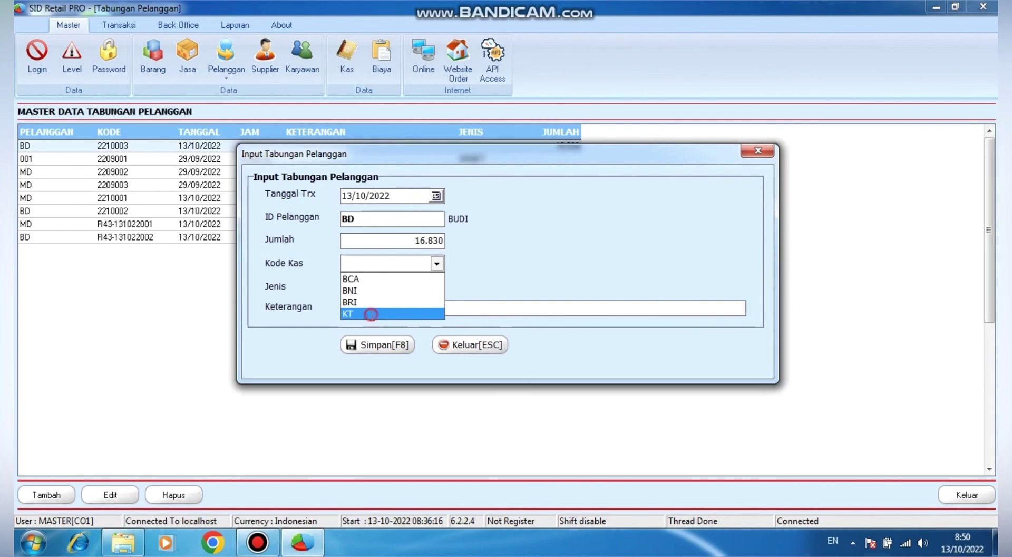
pyautogui.click(376, 313)
pyautogui.click(437, 286)
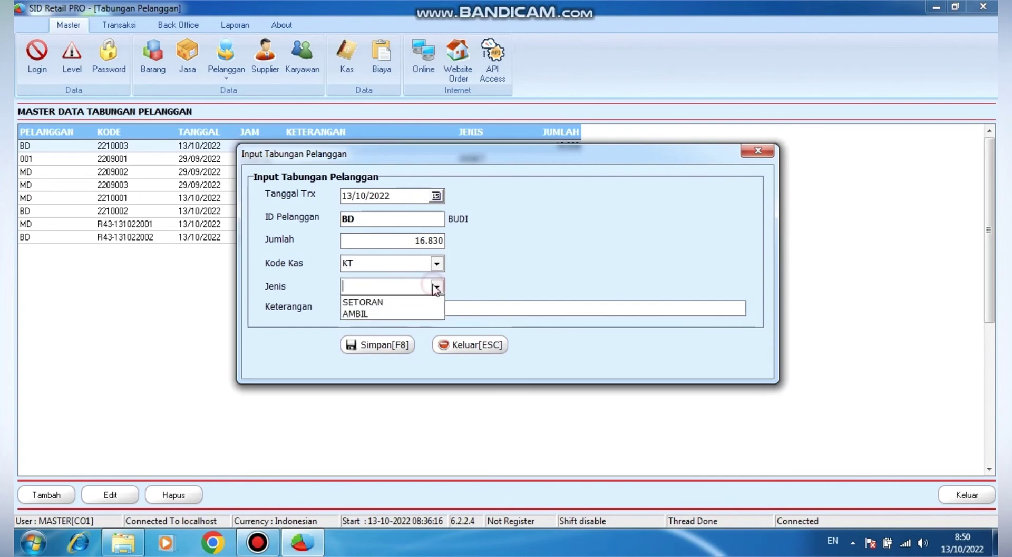
pyautogui.click(391, 314)
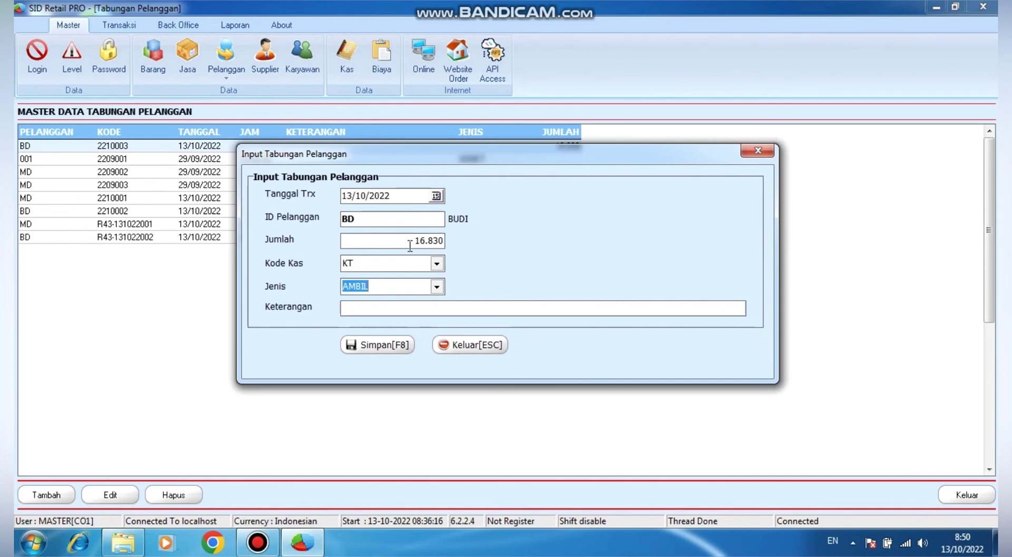
pyautogui.click(378, 345)
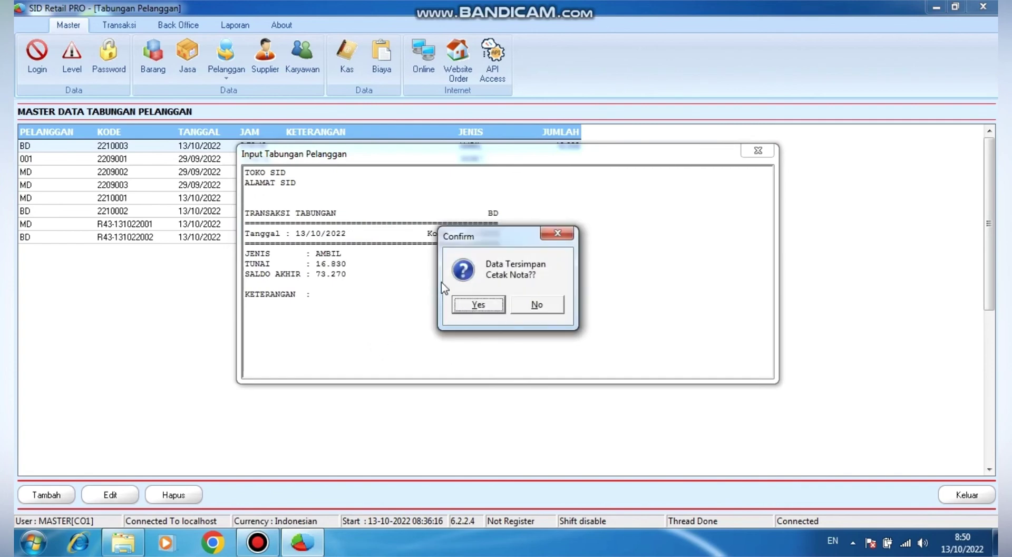
pyautogui.click(537, 306)
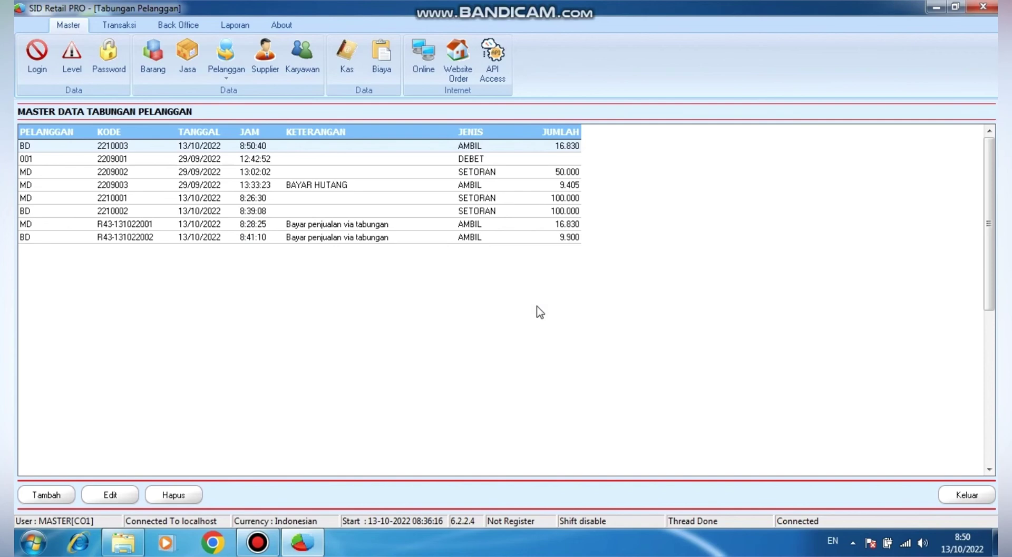
pyautogui.rightClick(366, 219)
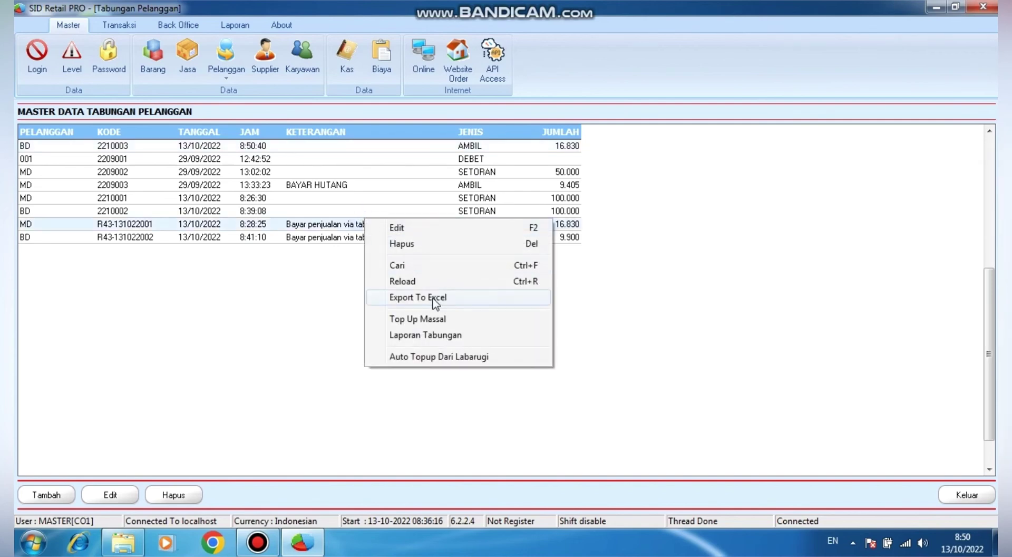
pyautogui.click(453, 338)
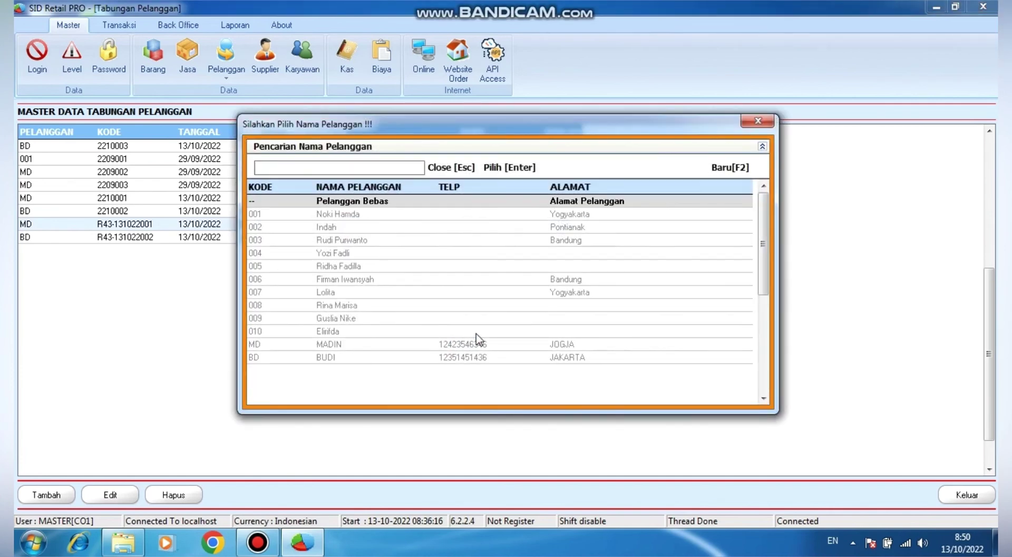
pyautogui.doubleClick(398, 359)
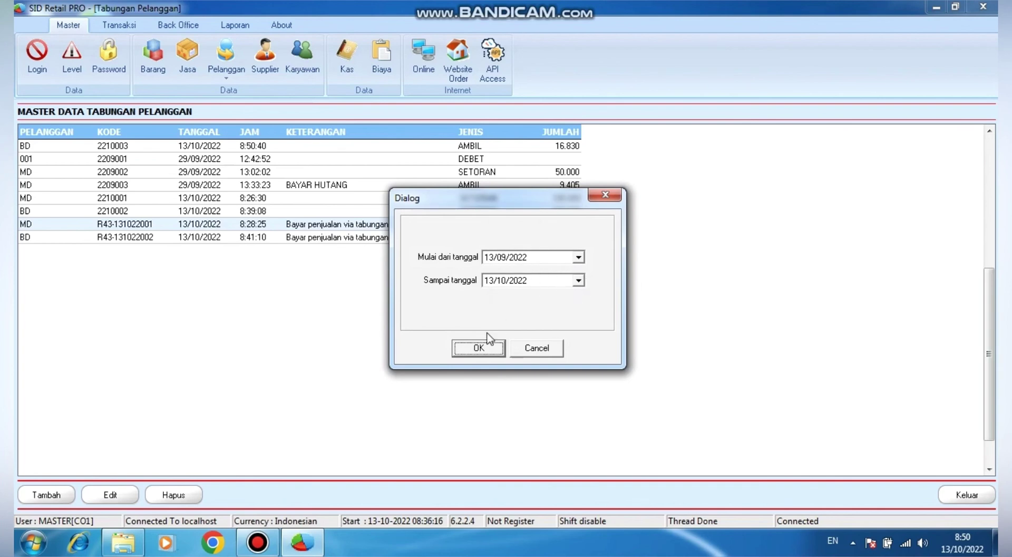
pyautogui.click(479, 348)
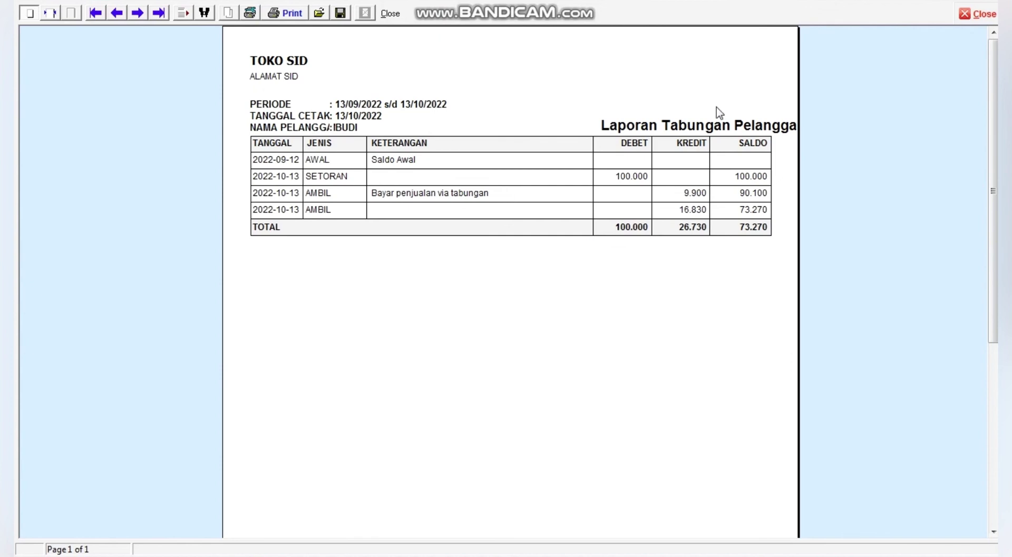
pyautogui.click(982, 15)
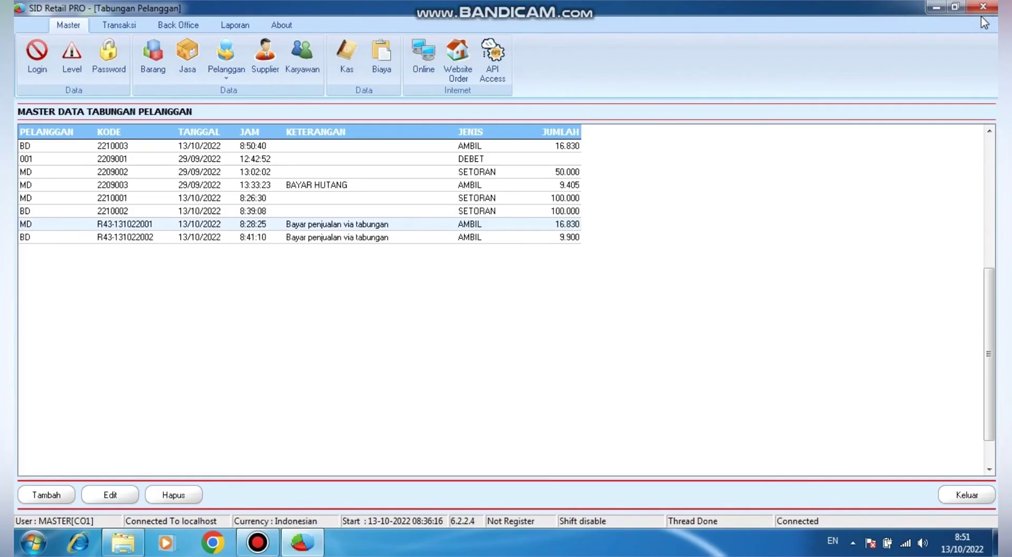